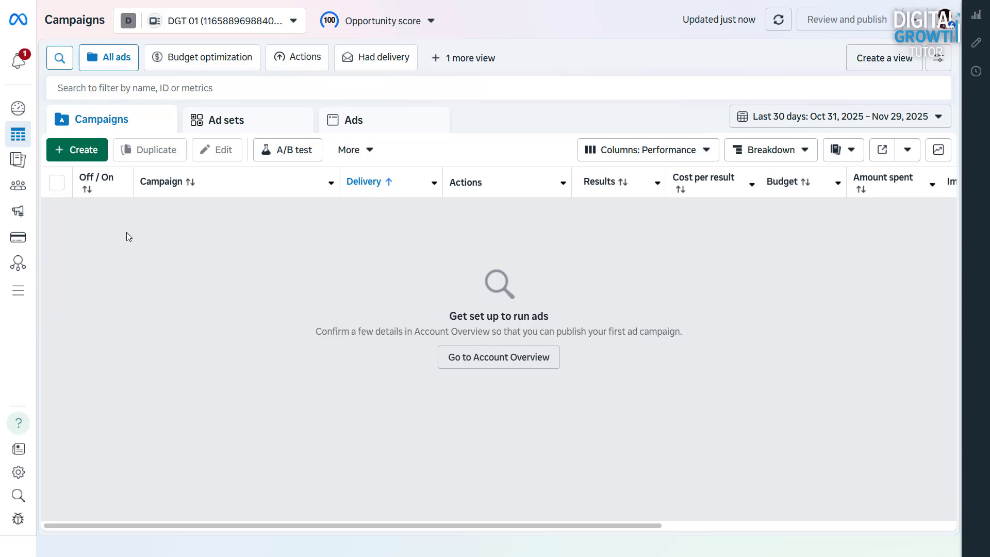
- Start a new campaign with the Engagement objective, Auction buying and manual setup
left_click(90, 154)
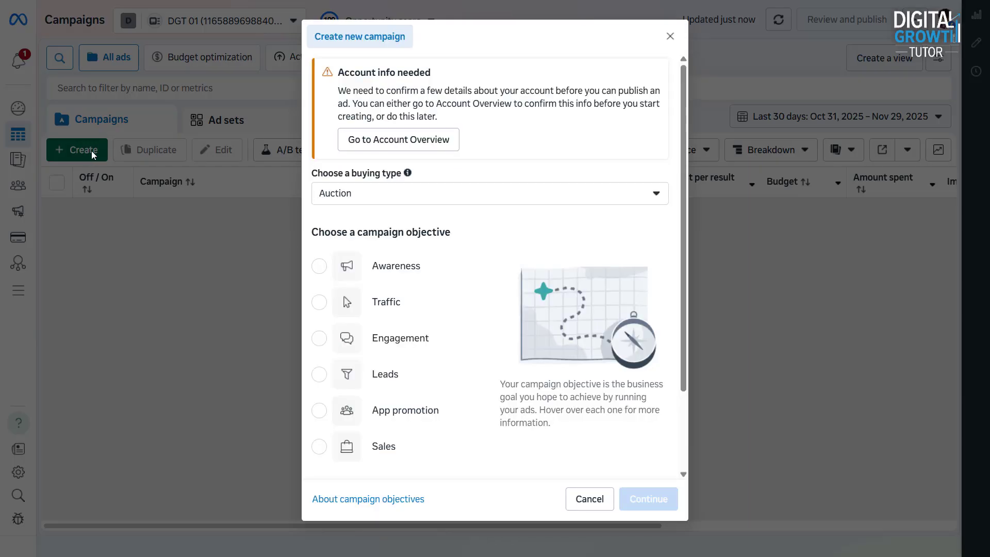
left_click(424, 346)
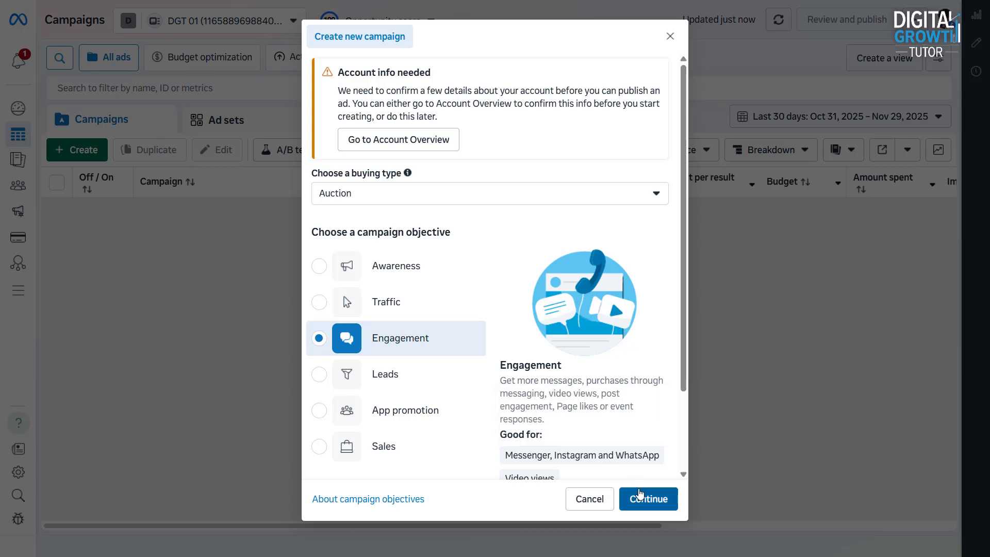
scroll(666, 346, "down", 2)
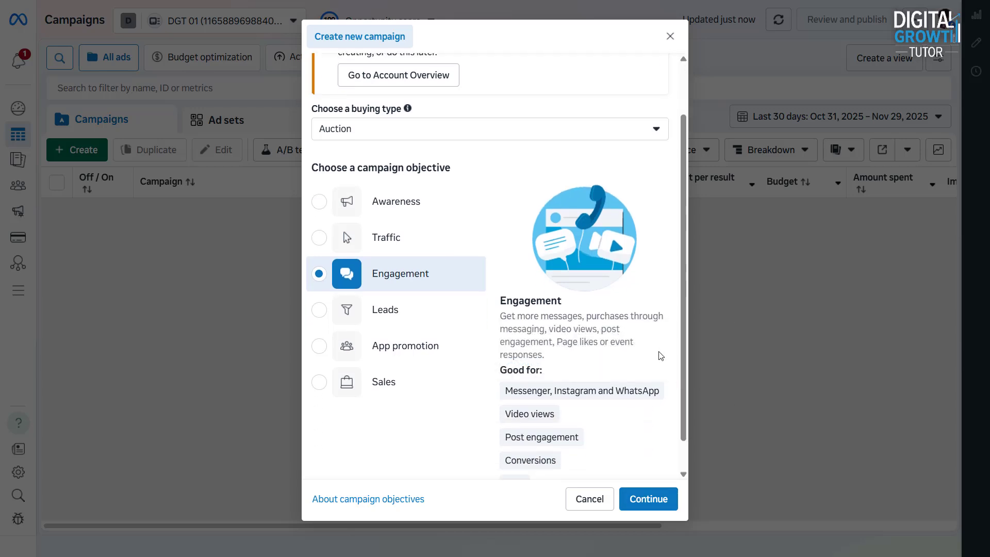
left_click(643, 502)
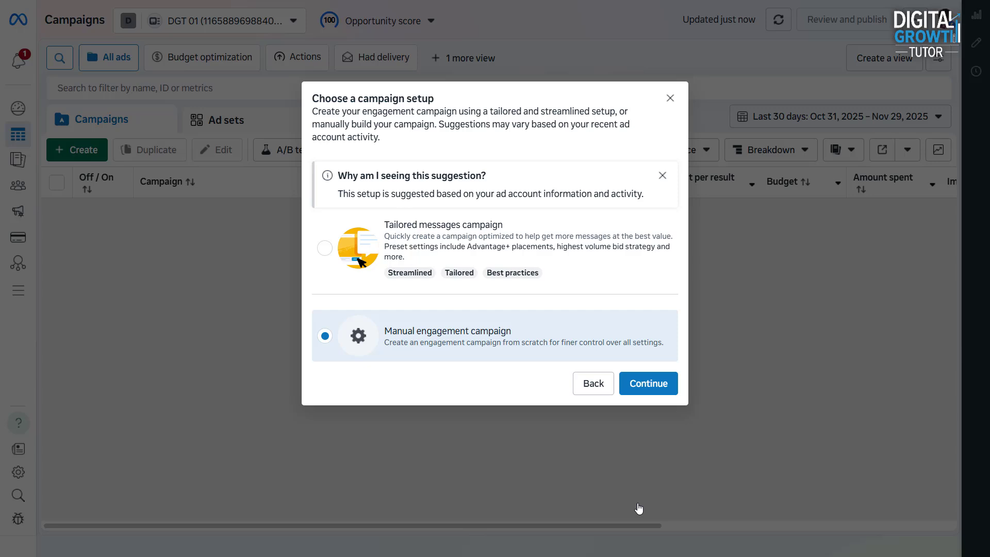
left_click(651, 386)
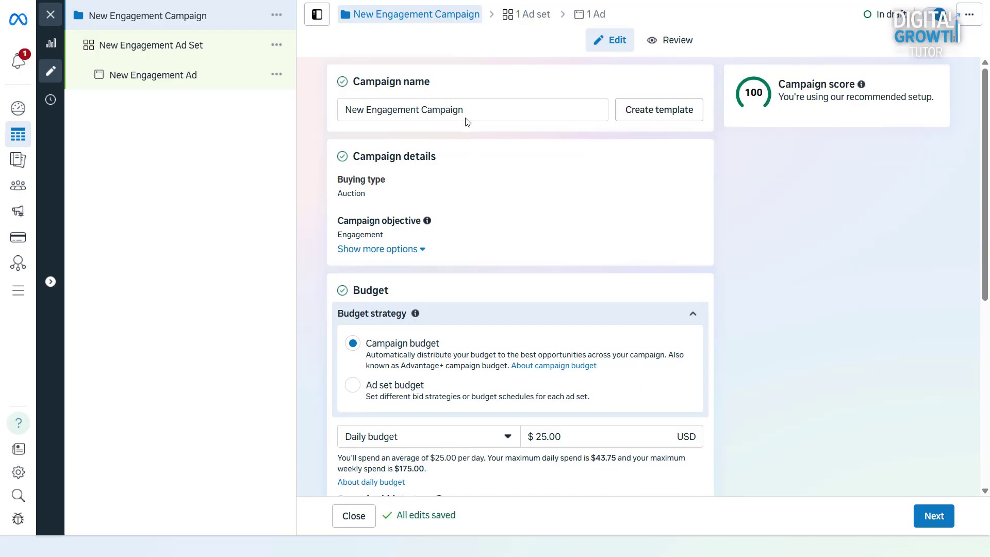
- Name the campaign 'Engagement || WhatsApp || Dec 2025' and change the daily budget from 25.00 to 20
left_click(467, 109)
triple_click(467, 109)
type("En")
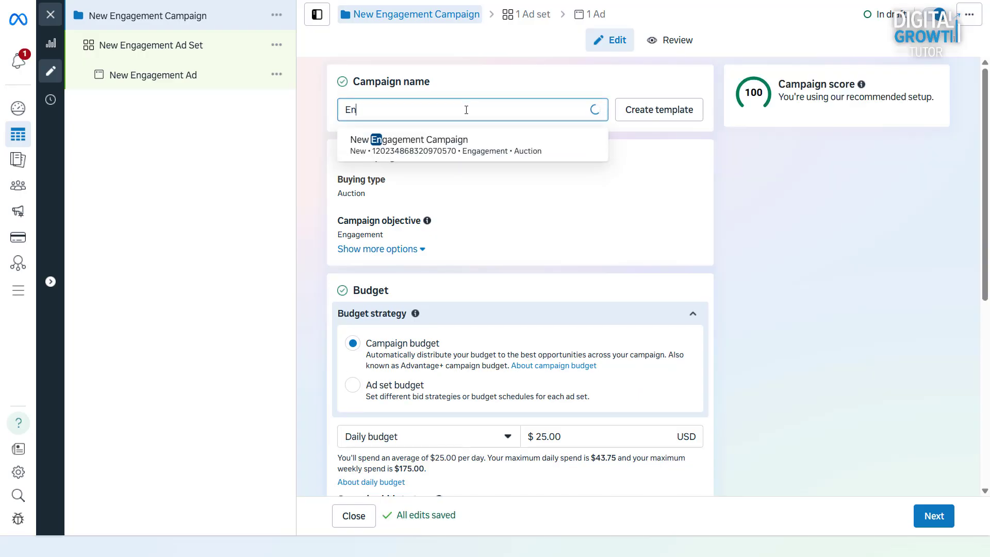
type("gagement ||")
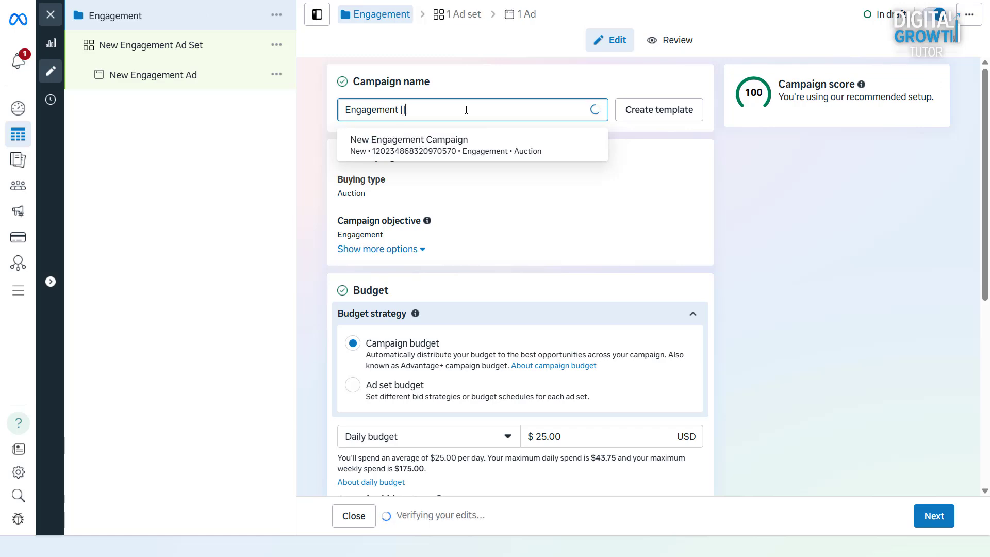
type(" WhatsApp ||")
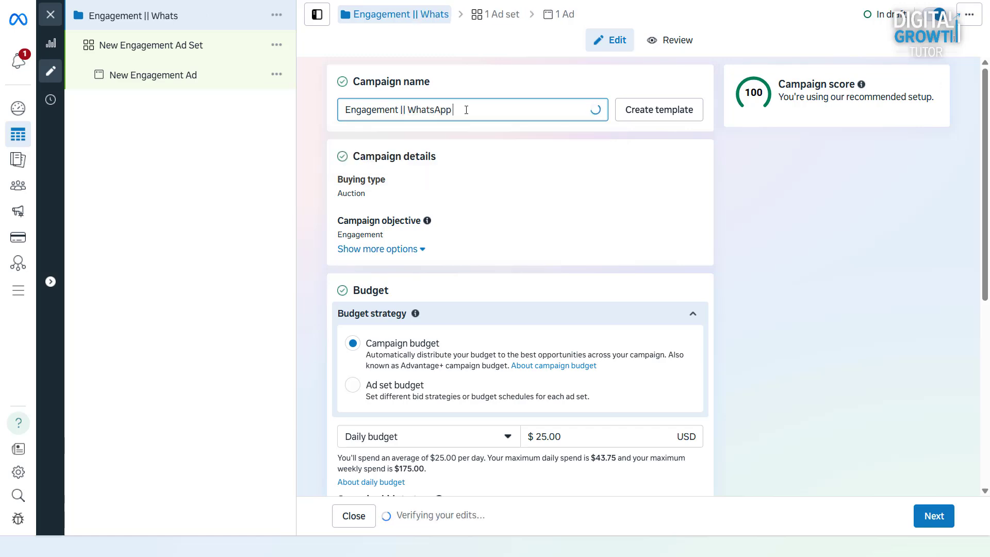
type(" Dec 2025")
scroll(507, 124, "down", 3)
scroll(506, 124, "down", 1)
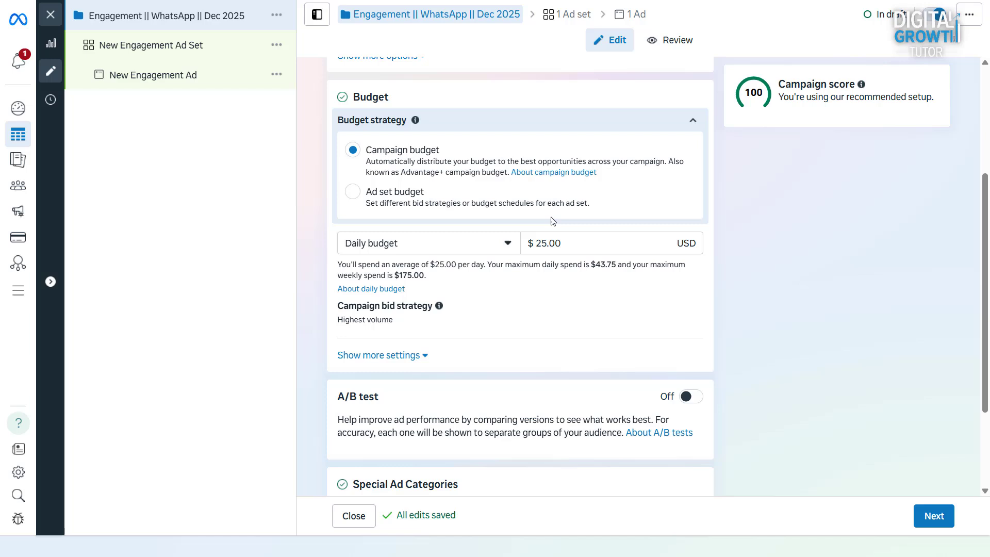
double_click(577, 248)
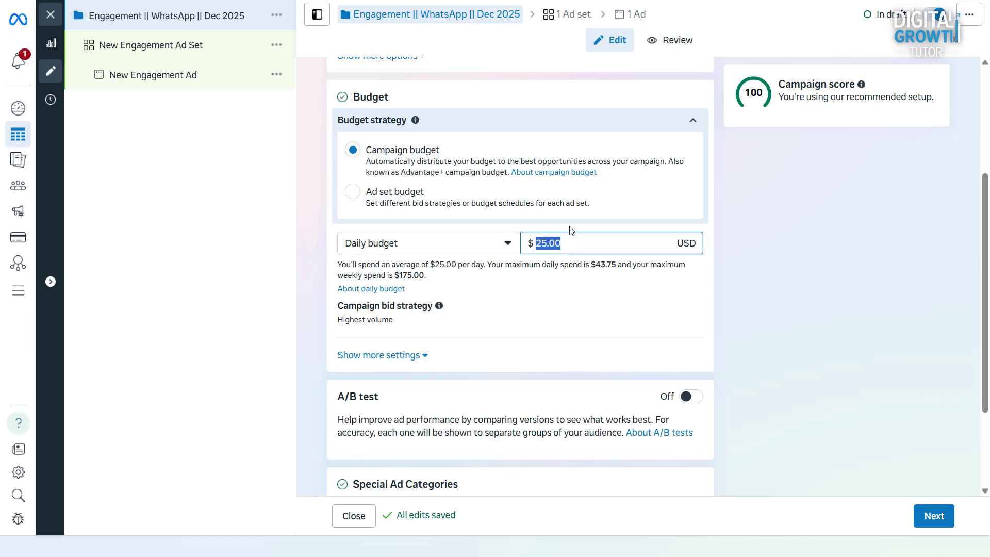
type("20")
left_click(840, 294)
scroll(803, 294, "down", 2)
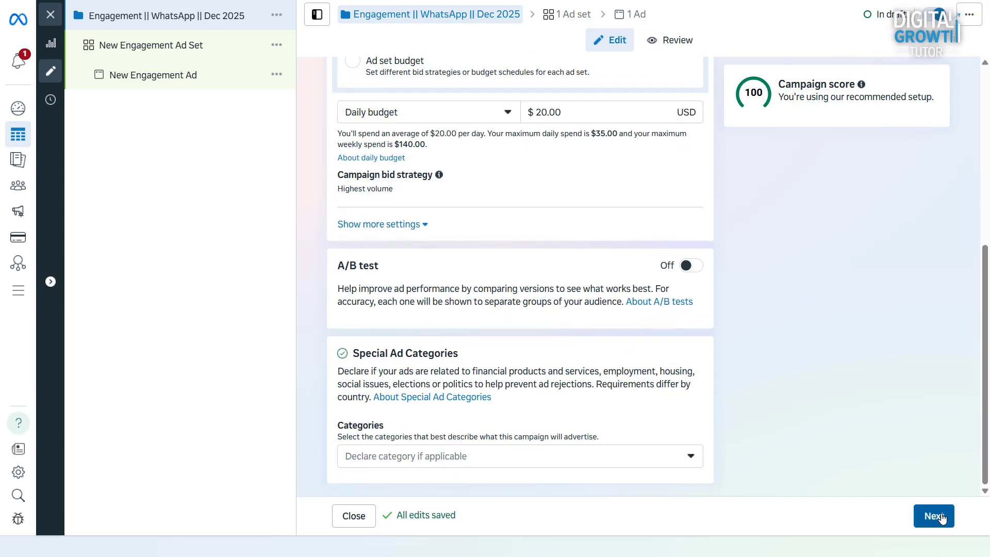
- Go to the ad set page, leaving Conversion location on Message destinations
left_click(935, 516)
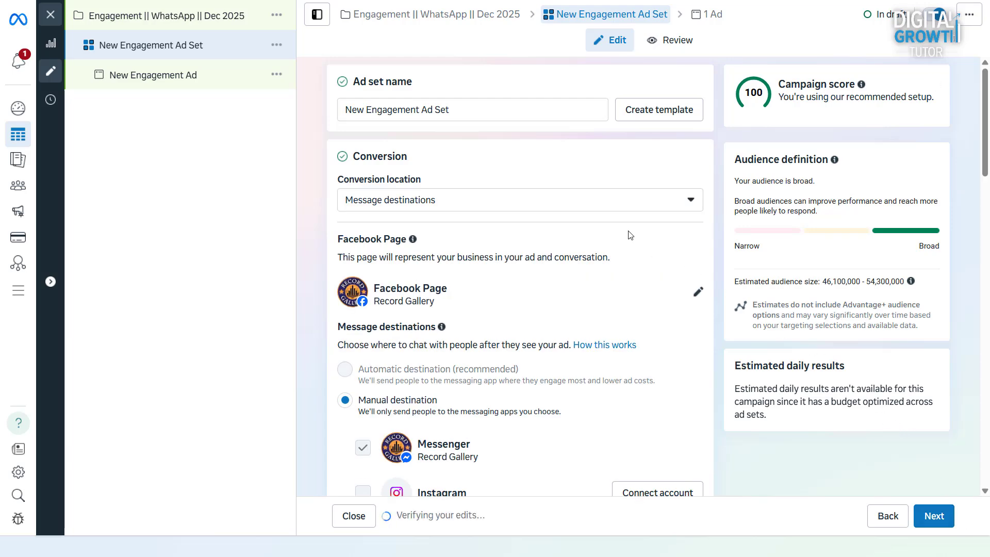
left_click(567, 204)
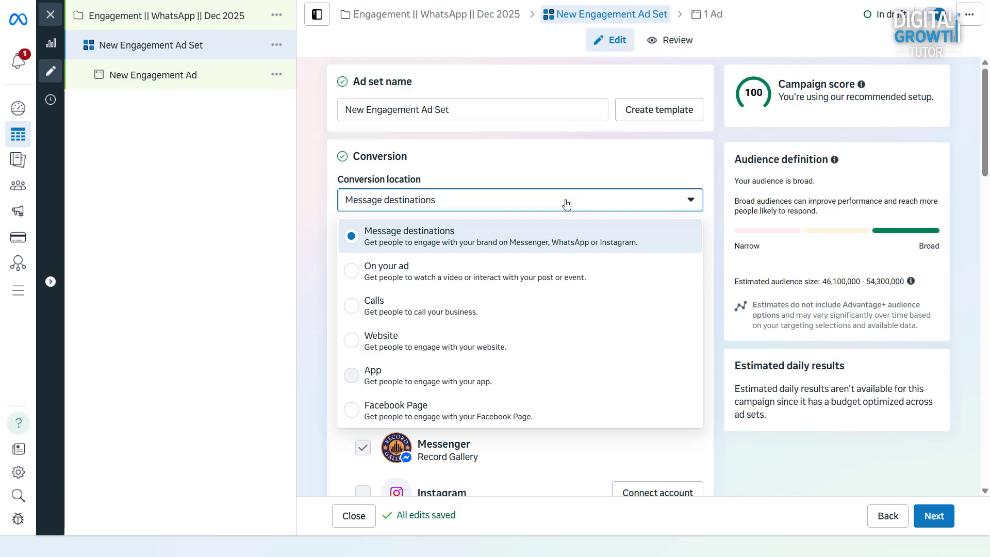
left_click(566, 204)
scroll(586, 224, "down", 2)
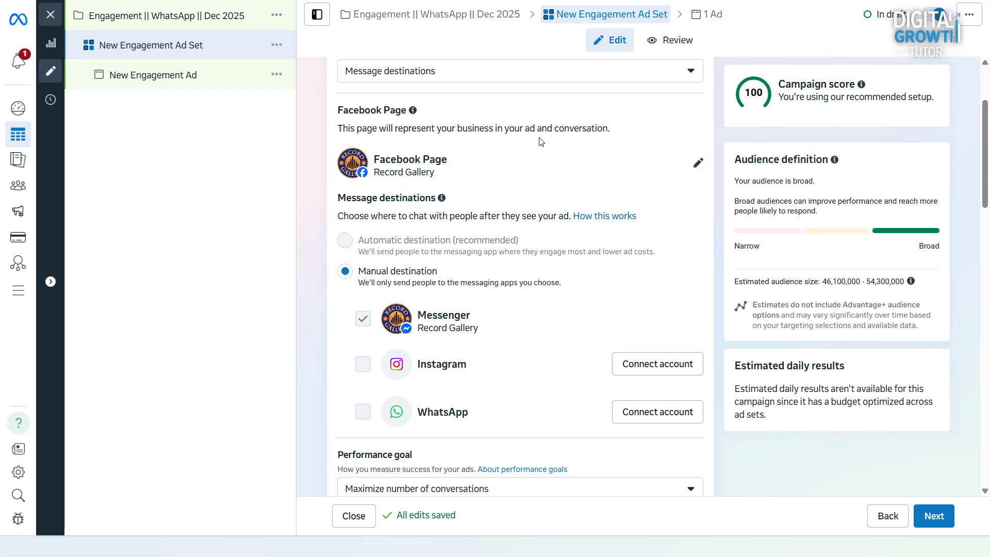
- Choose the Digital Growth Tutor Page and a manual destination with Messenger and Instagram unchecked
left_click(699, 165)
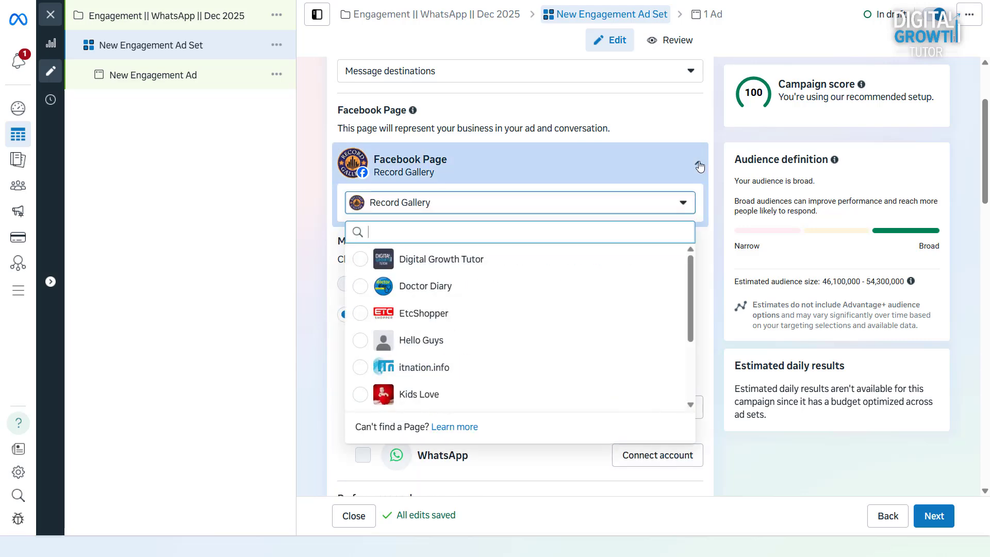
left_click(448, 266)
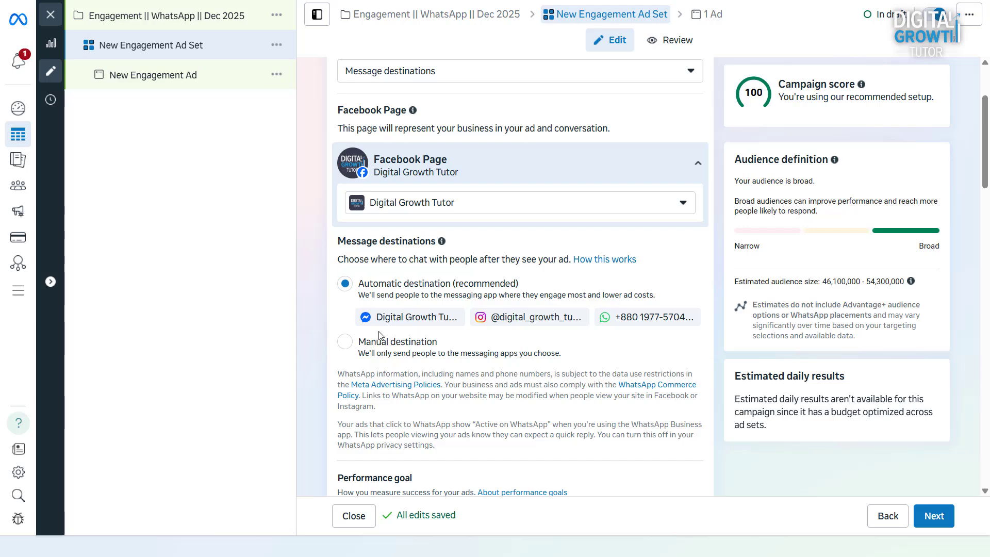
left_click(341, 347)
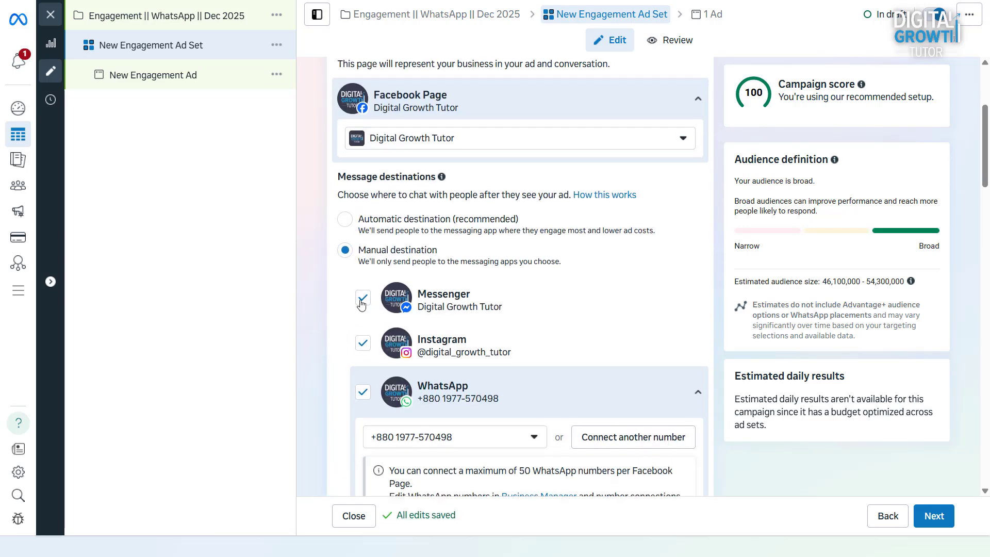
left_click(362, 302)
left_click(362, 343)
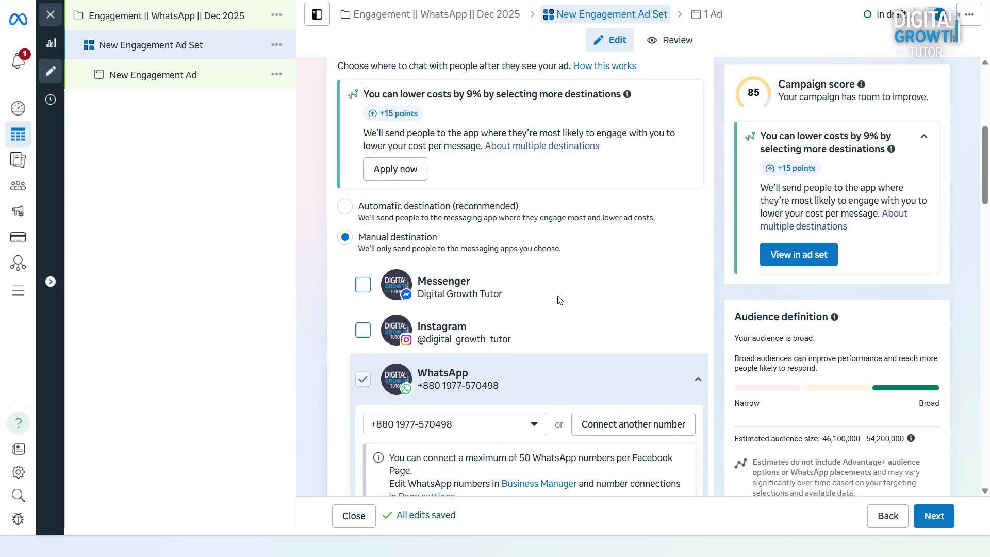
scroll(577, 320, "down", 3)
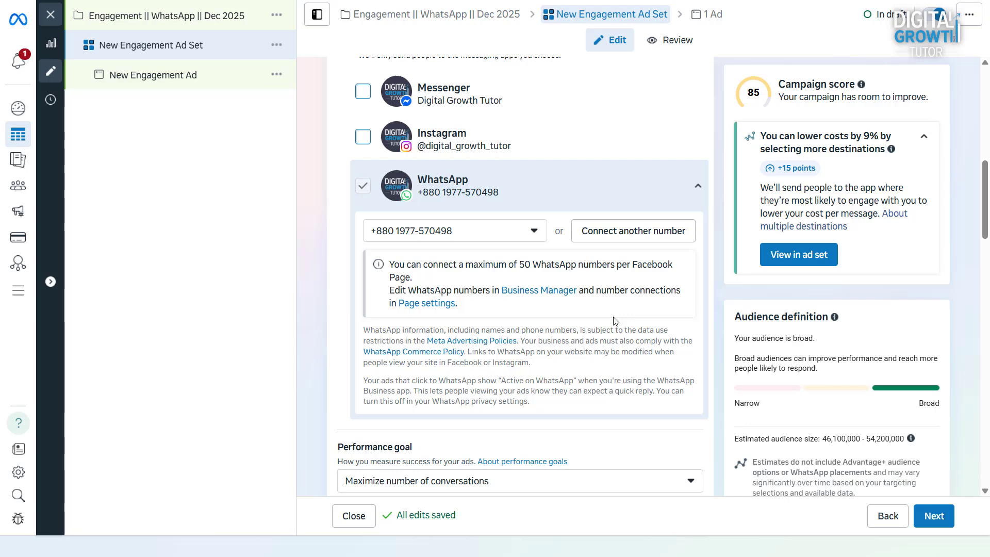
scroll(614, 319, "down", 2)
scroll(614, 319, "down", 1)
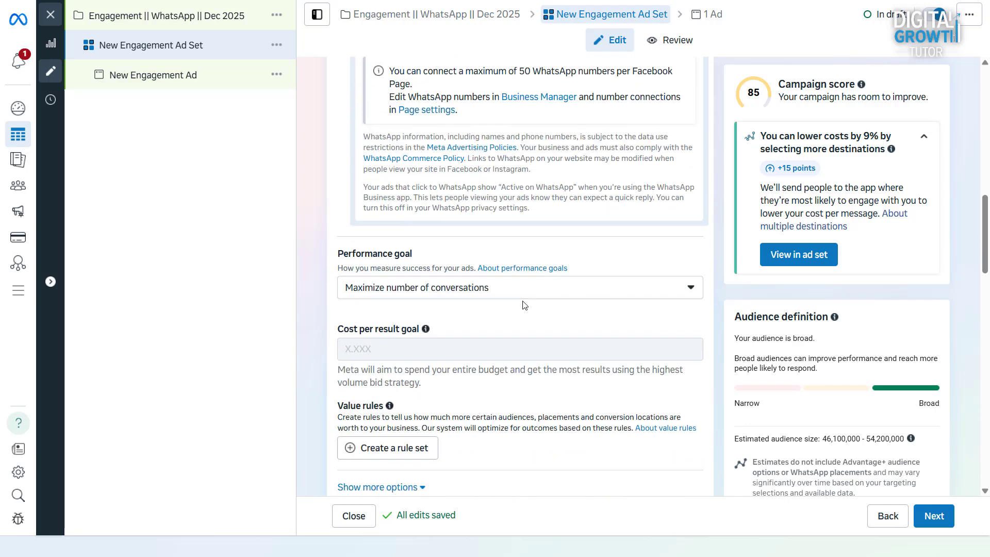
scroll(525, 302, "down", 1)
scroll(525, 298, "down", 1)
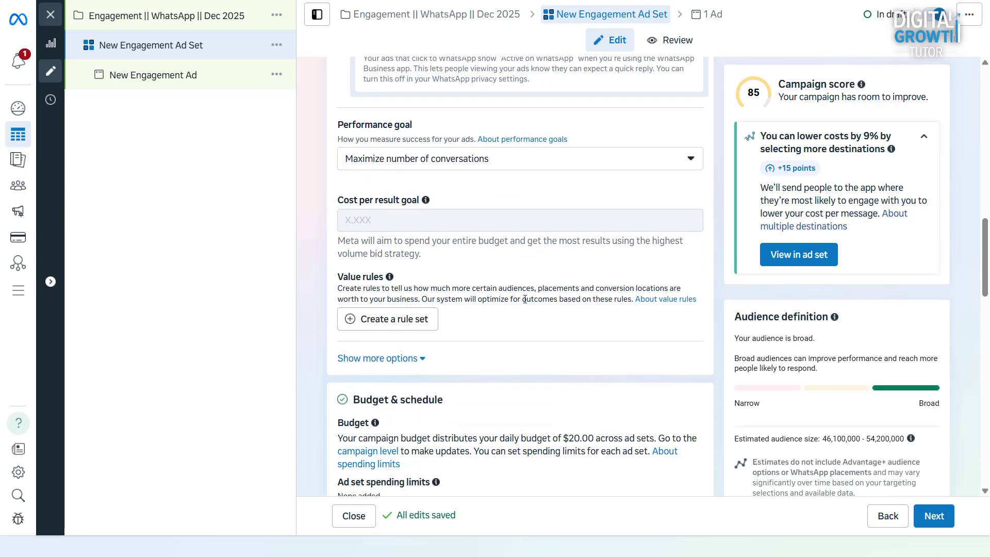
scroll(526, 299, "down", 2)
scroll(523, 304, "down", 2)
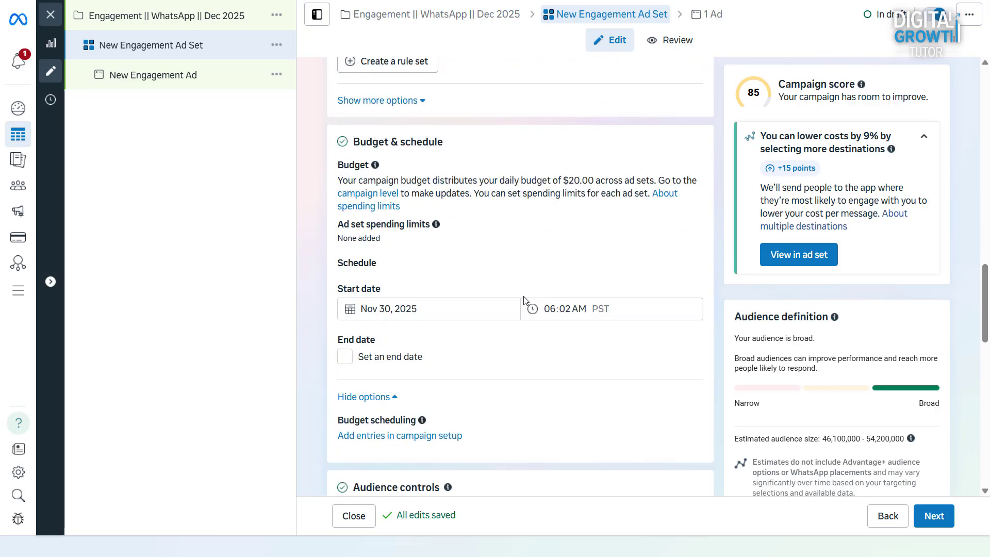
scroll(495, 298, "down", 1)
- Enable an end date and set it to Dec 31, 2025 at 11:59 PM
left_click(345, 292)
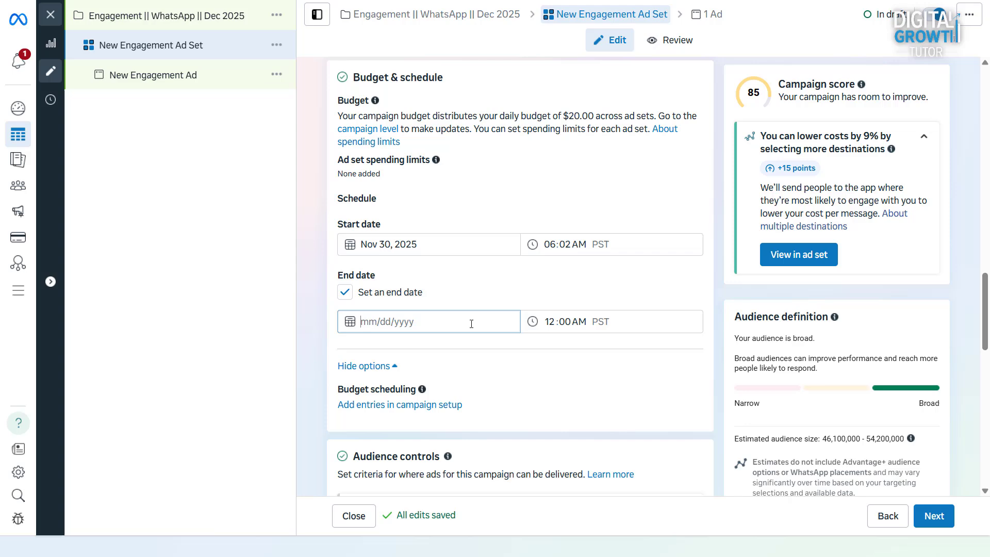
left_click(470, 321)
left_click(420, 467)
left_click(562, 320)
key("Down")
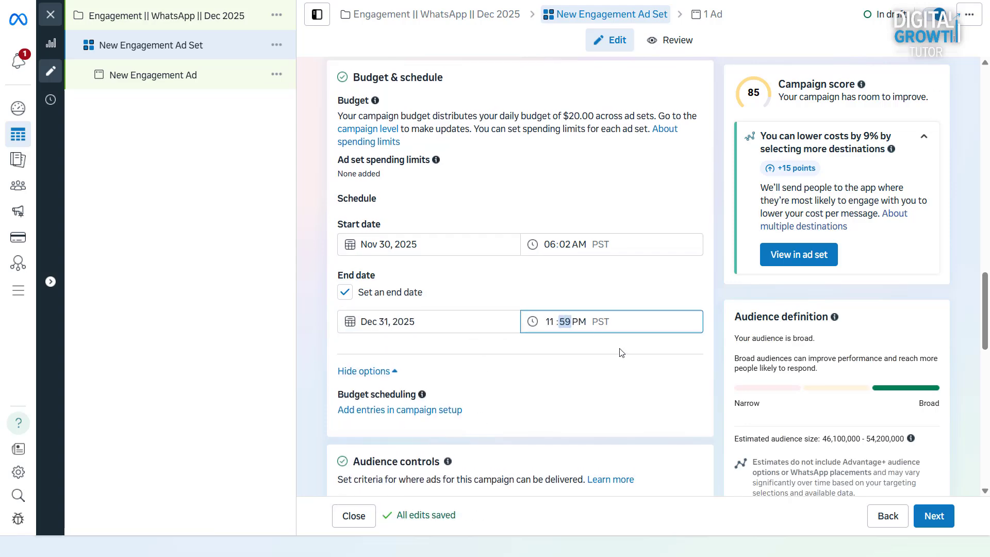
scroll(619, 349, "down", 2)
scroll(621, 349, "down", 2)
scroll(669, 306, "down", 1)
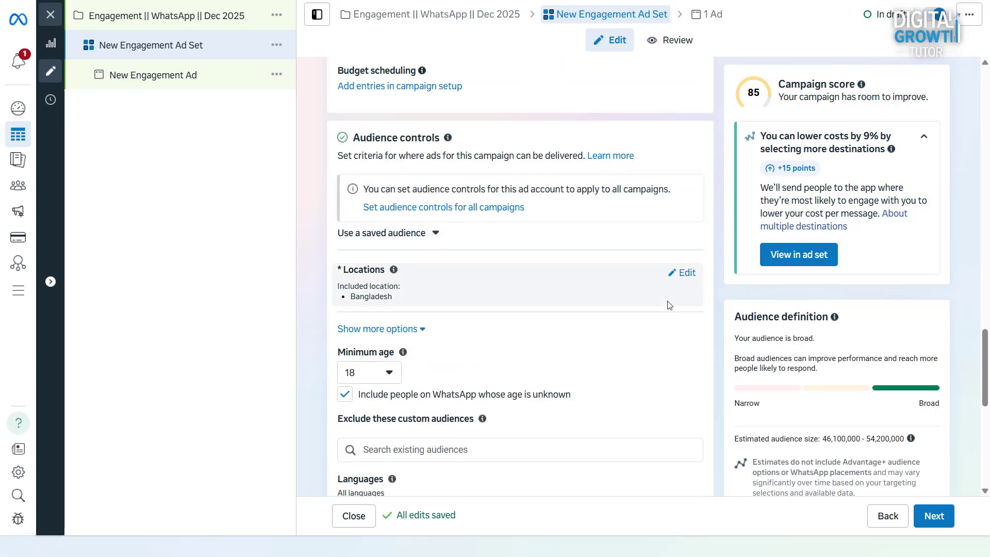
- Target Sydney, New South Wales without expanded reach, and expand the optional audience suggestion
left_click(685, 273)
left_click(421, 385)
type("Sydne")
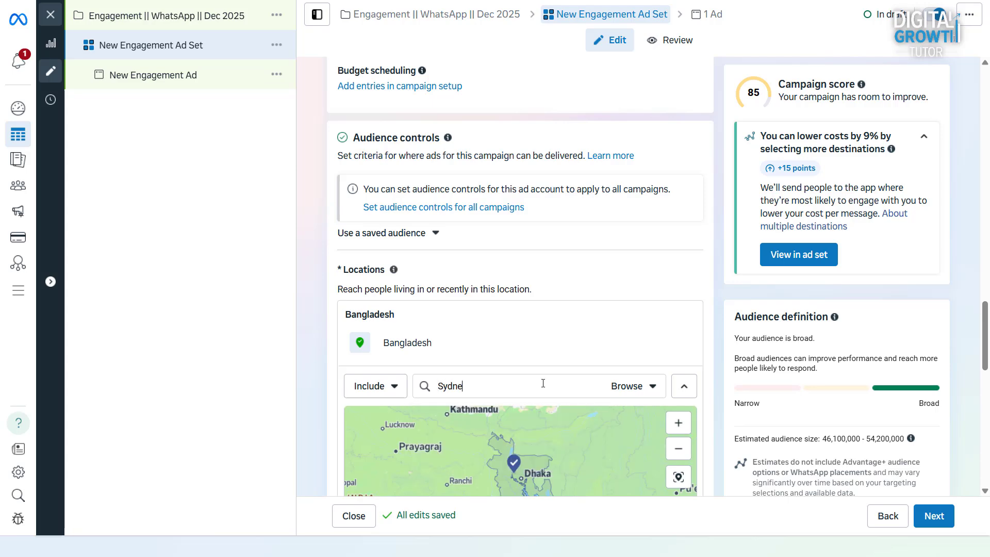
type("y")
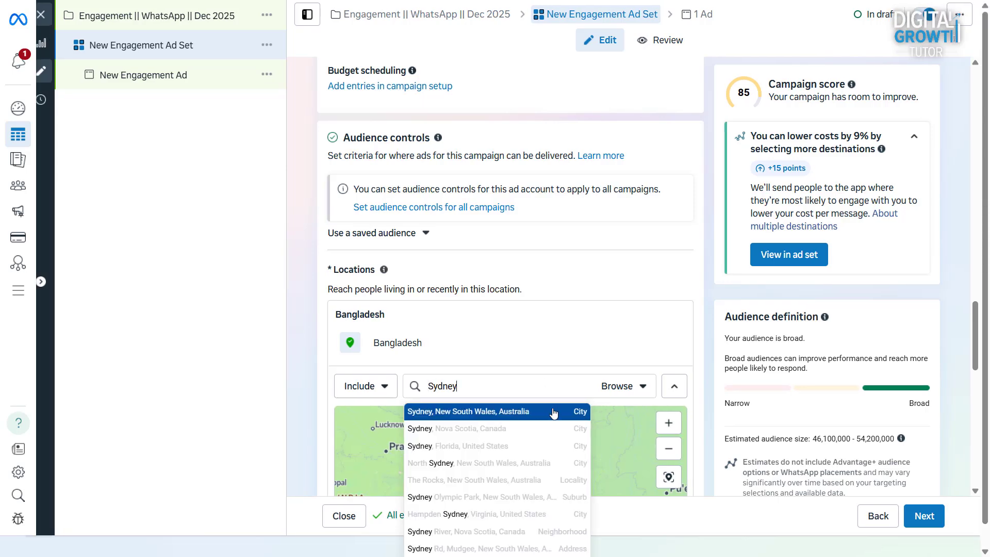
left_click(553, 412)
left_click(681, 421)
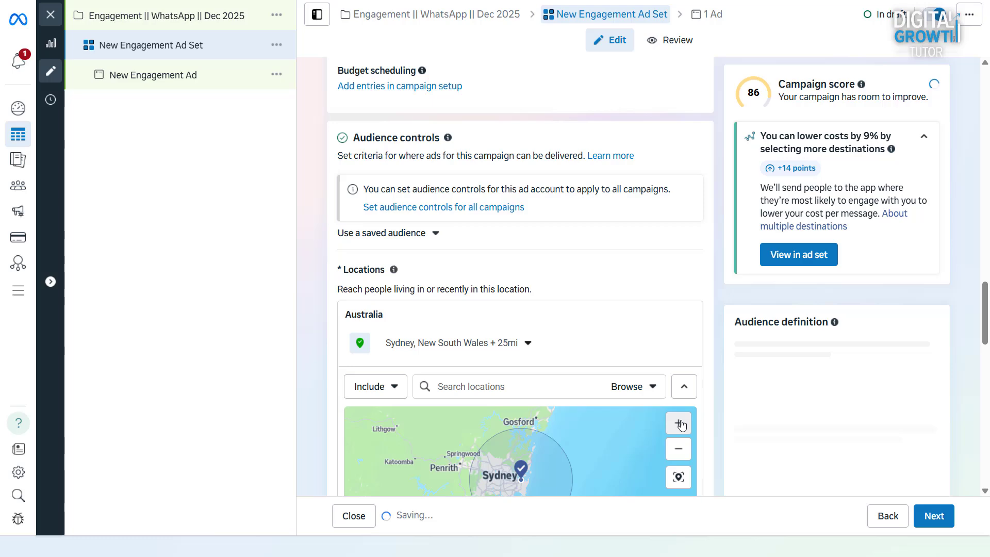
scroll(541, 348, "down", 3)
scroll(433, 294, "down", 2)
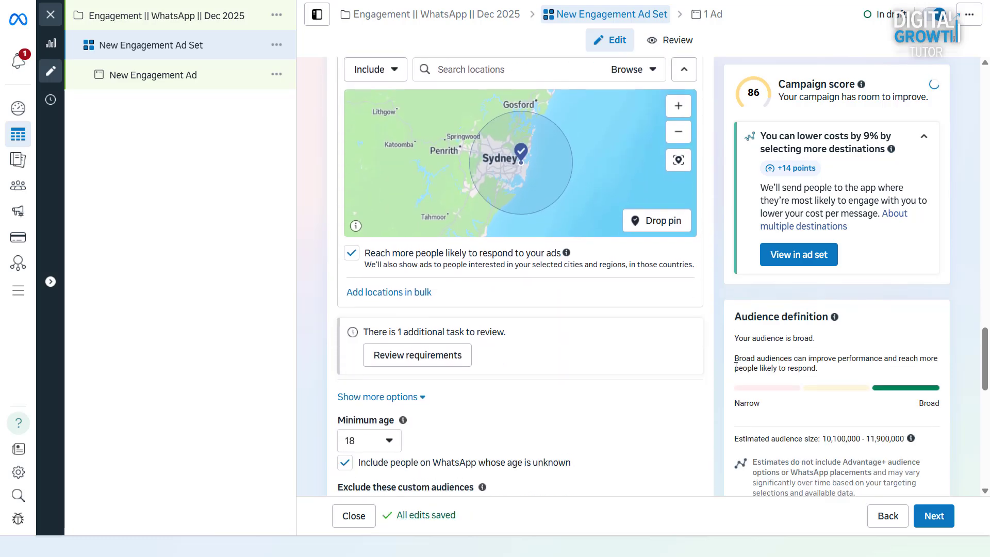
left_click(352, 248)
scroll(308, 334, "up", 3)
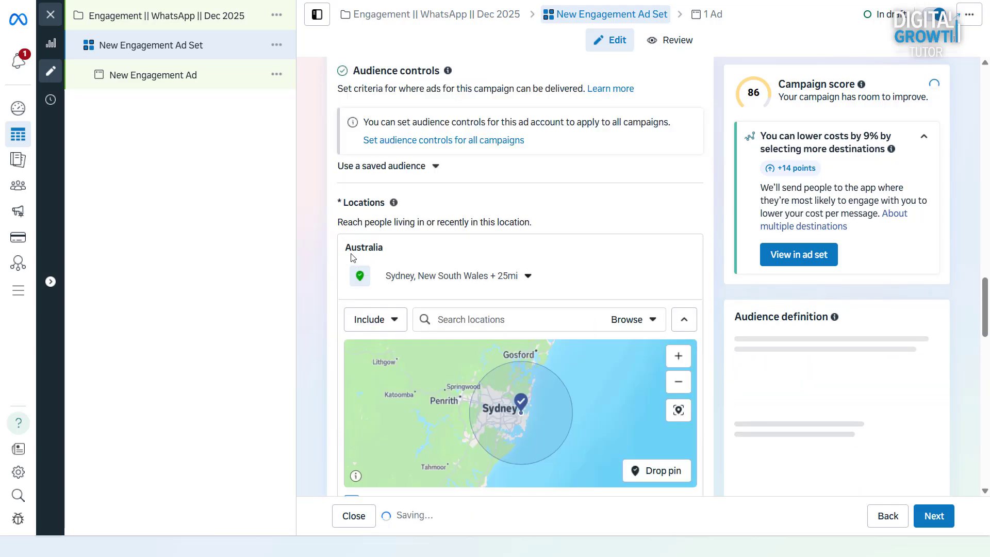
scroll(308, 329, "down", 2)
scroll(309, 331, "down", 3)
scroll(313, 334, "down", 2)
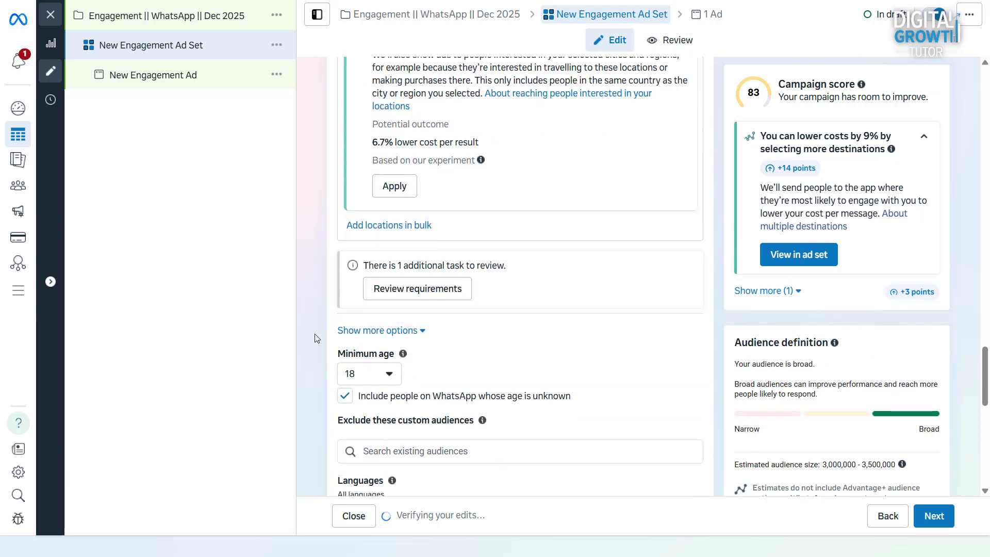
scroll(315, 338, "down", 1)
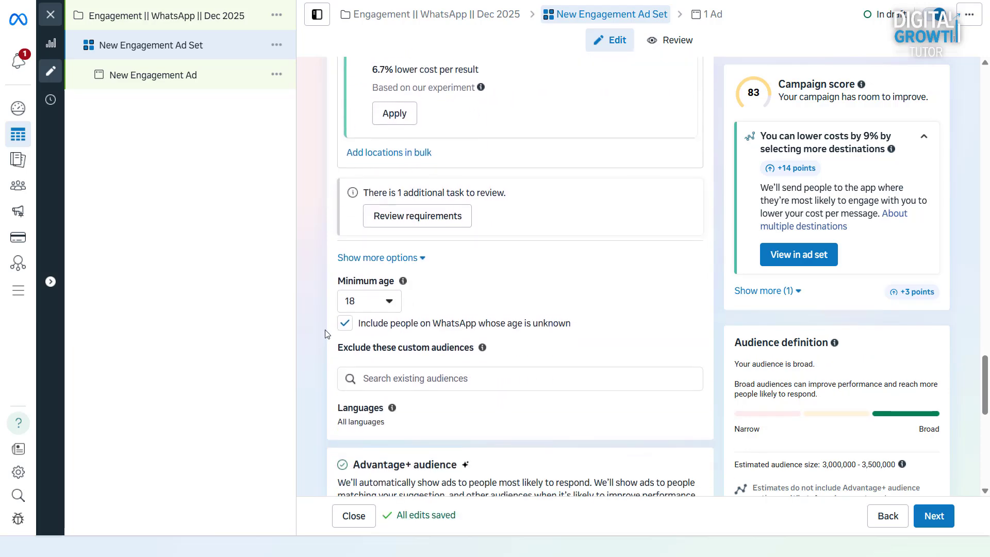
scroll(325, 333, "down", 1)
scroll(326, 332, "down", 1)
scroll(323, 329, "down", 1)
scroll(317, 321, "down", 1)
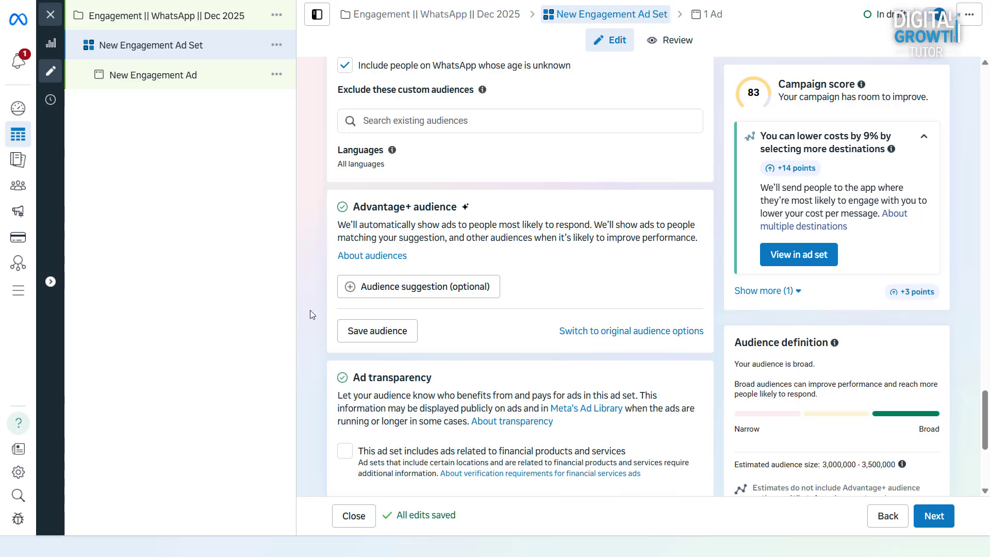
left_click(408, 286)
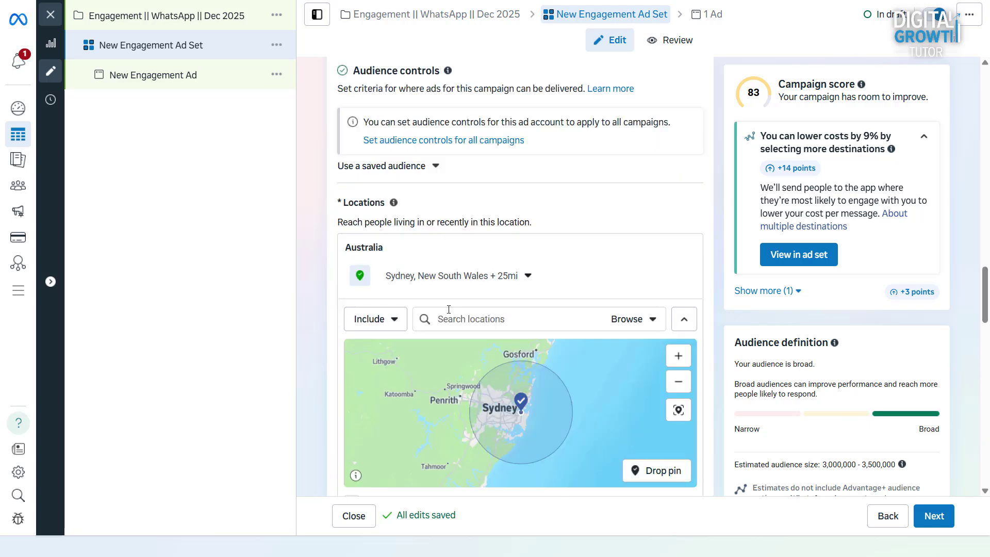
scroll(447, 312, "down", 2)
scroll(444, 309, "down", 3)
scroll(443, 307, "down", 3)
scroll(444, 307, "down", 1)
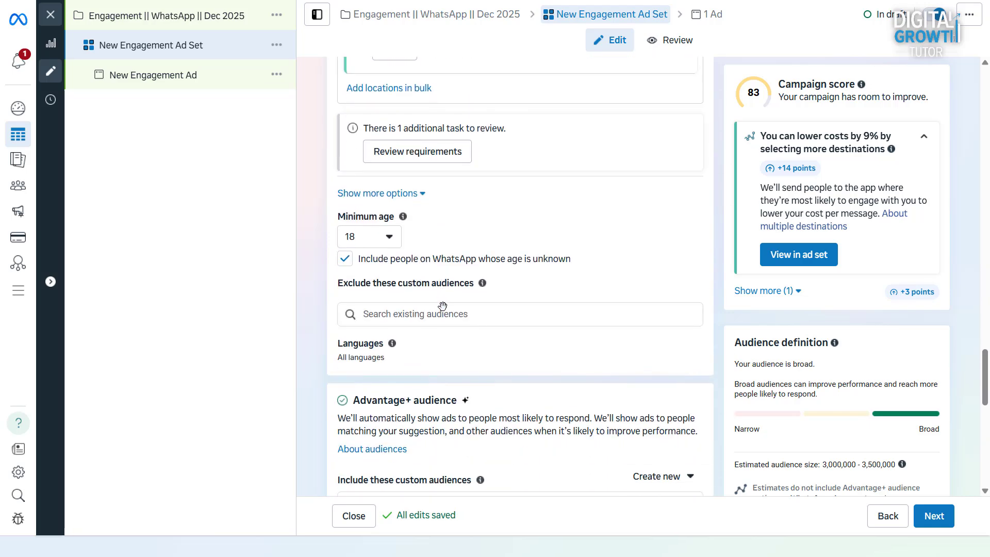
scroll(444, 308, "down", 1)
scroll(444, 309, "down", 2)
scroll(444, 308, "down", 2)
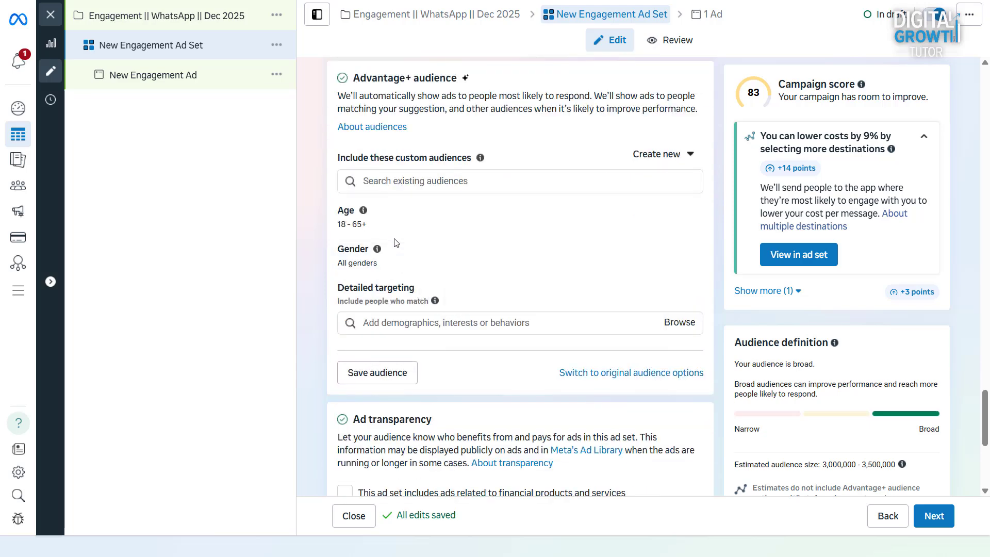
- Set the suggested age range's maximum age to 45 (ages 18–45)
left_click(682, 218)
left_click(433, 230)
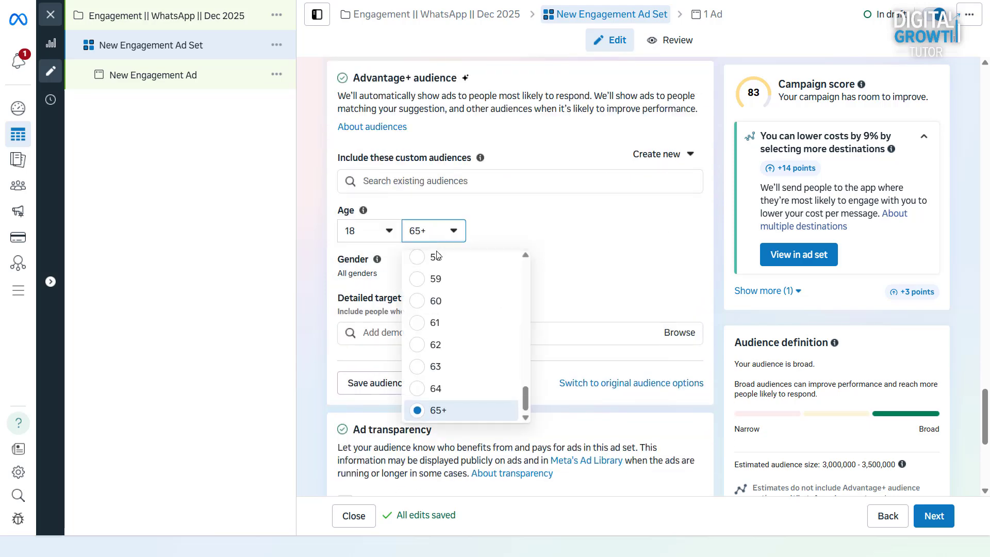
scroll(464, 302, "up", 5)
scroll(457, 332, "up", 2)
left_click(435, 337)
scroll(449, 330, "down", 4)
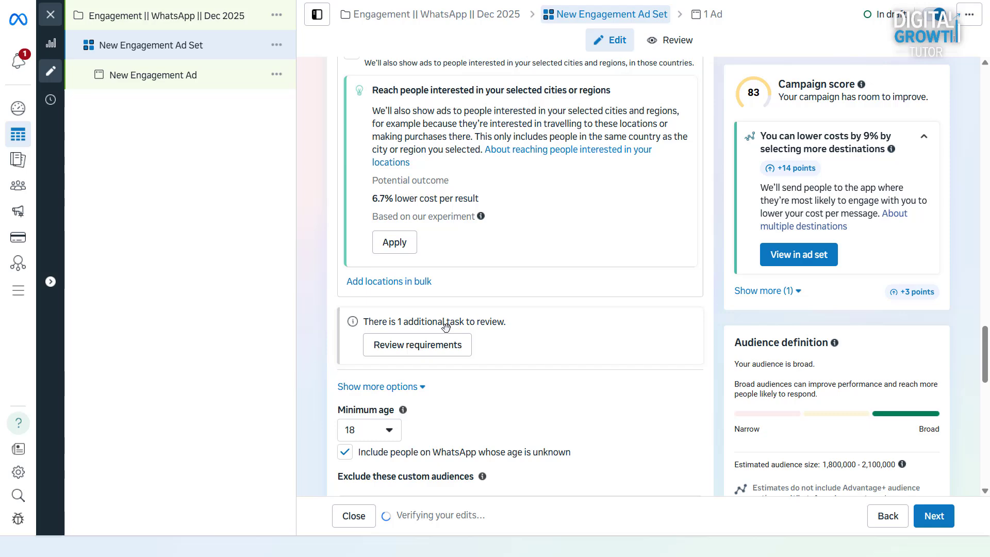
scroll(449, 330, "down", 3)
scroll(449, 330, "down", 2)
scroll(449, 329, "down", 2)
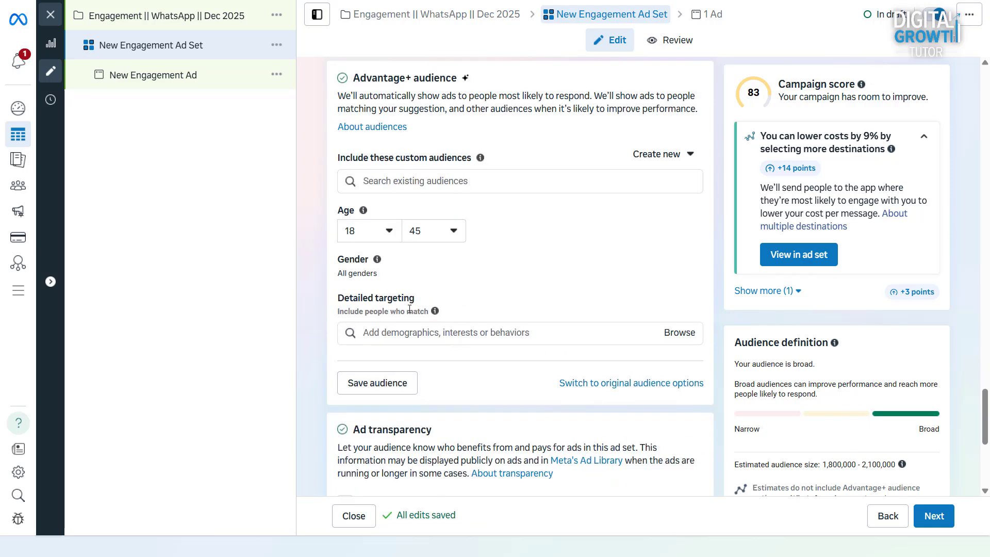
- Add Fiverr, Freelancer, Freelancer.com and Self-employment career interests to detailed targeting
left_click(409, 333)
type("Fiverr")
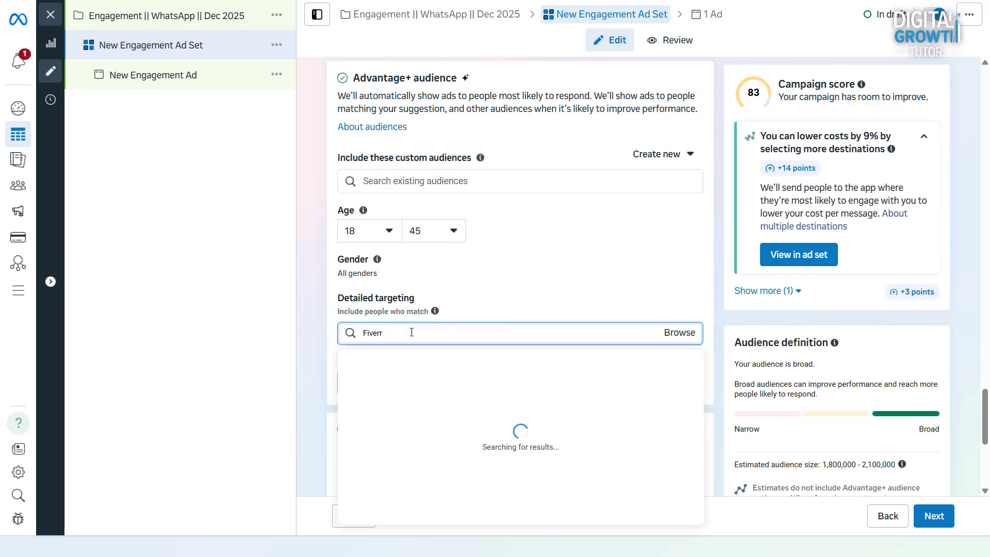
left_click(413, 380)
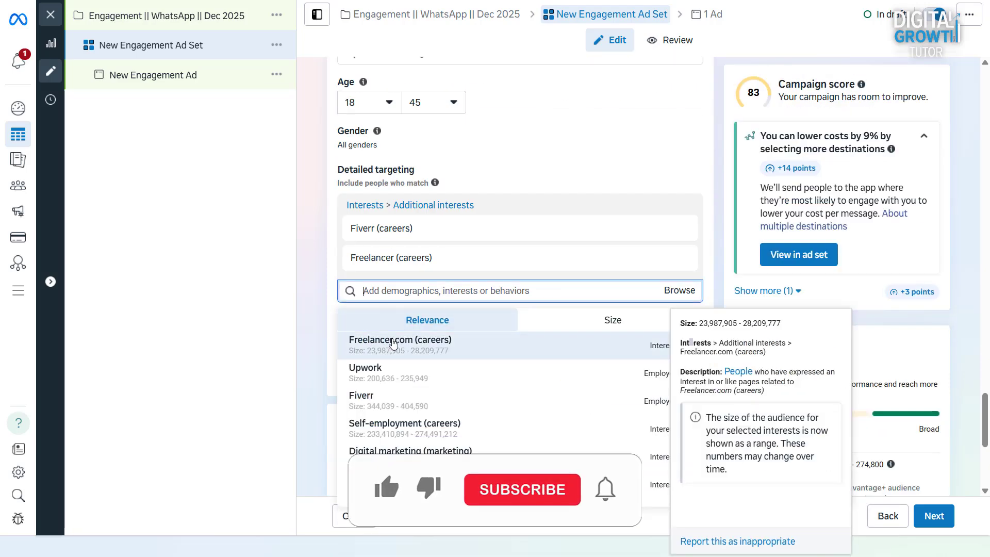
left_click(393, 344)
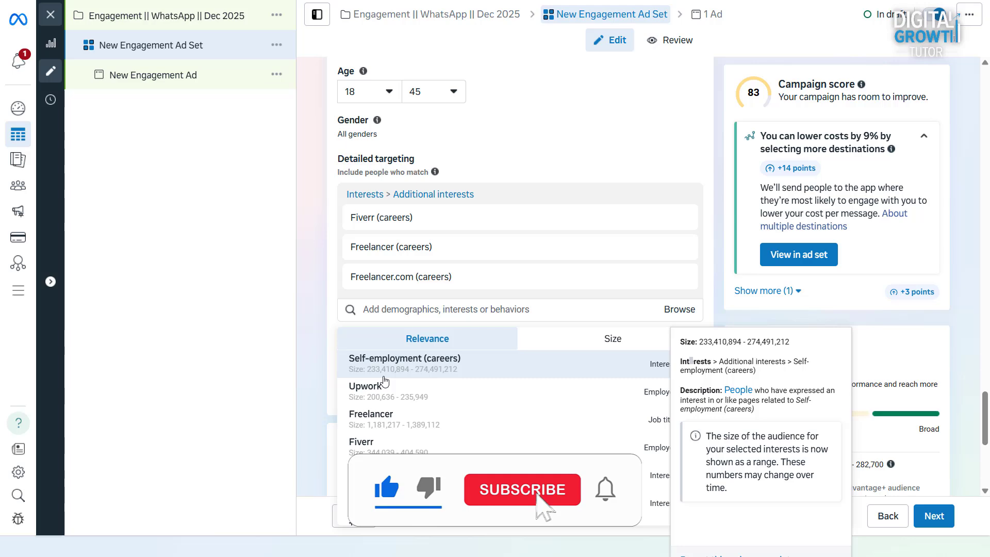
scroll(312, 353, "up", 5)
scroll(312, 354, "down", 4)
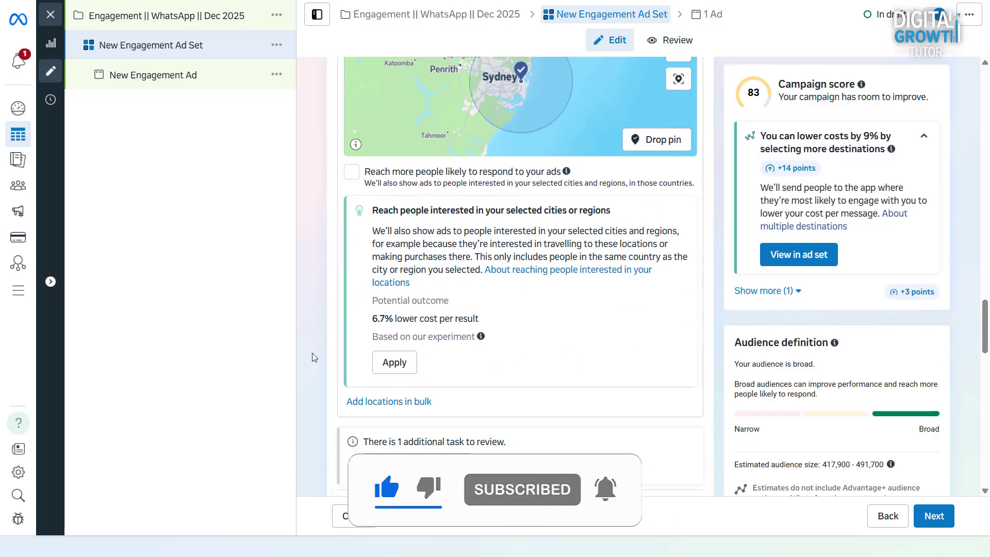
scroll(312, 353, "down", 3)
scroll(312, 353, "down", 2)
scroll(312, 353, "down", 3)
scroll(312, 353, "down", 1)
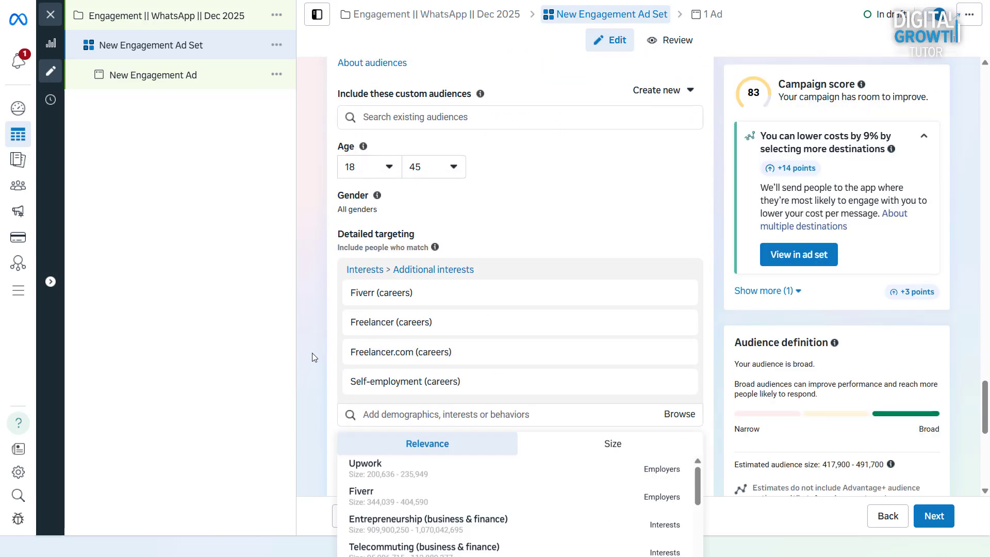
scroll(312, 357, "down", 3)
scroll(313, 357, "down", 3)
scroll(314, 356, "down", 3)
scroll(313, 356, "down", 1)
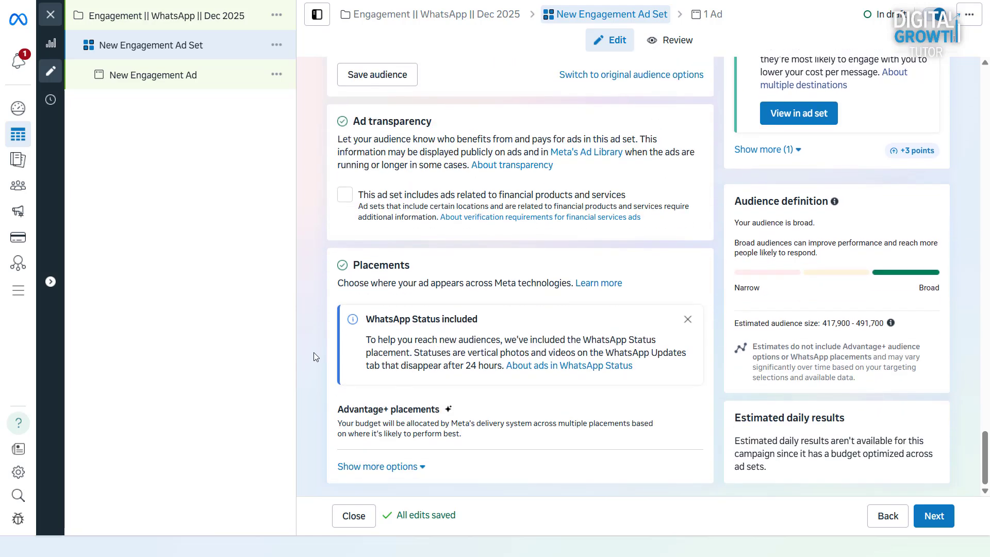
- Expand Placements, dismiss the WhatsApp Status notice, and continue to the ad
mouse_move(495, 420)
left_click(683, 411)
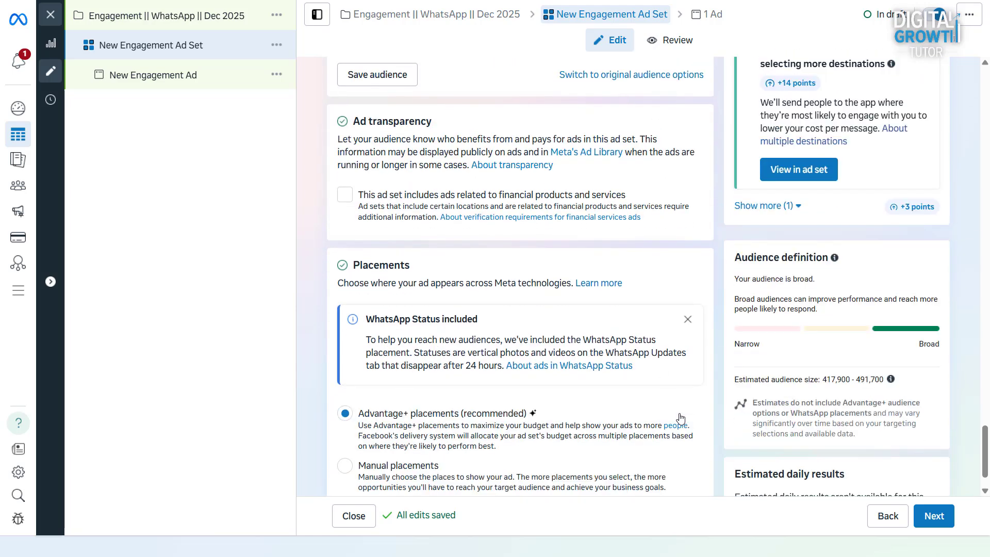
scroll(452, 376, "down", 1)
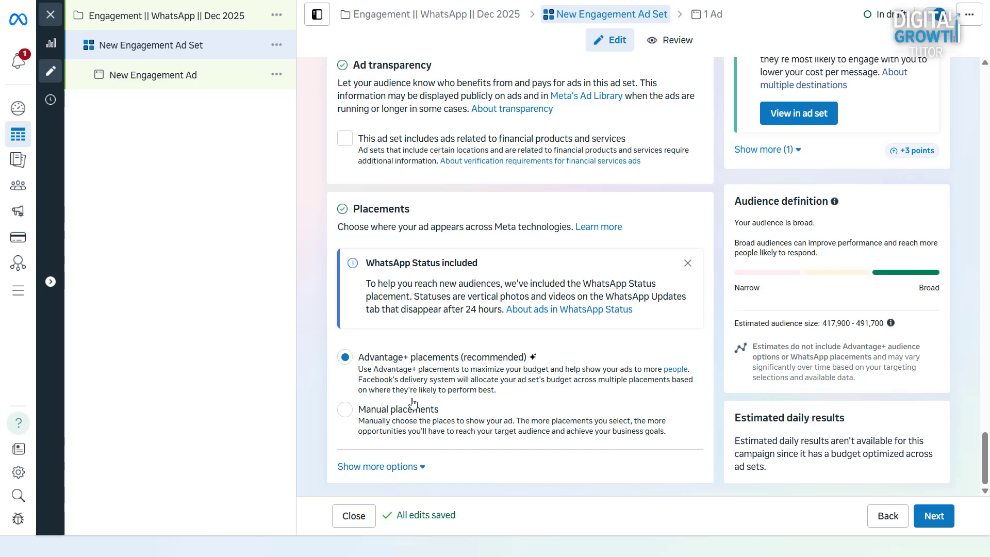
left_click(687, 262)
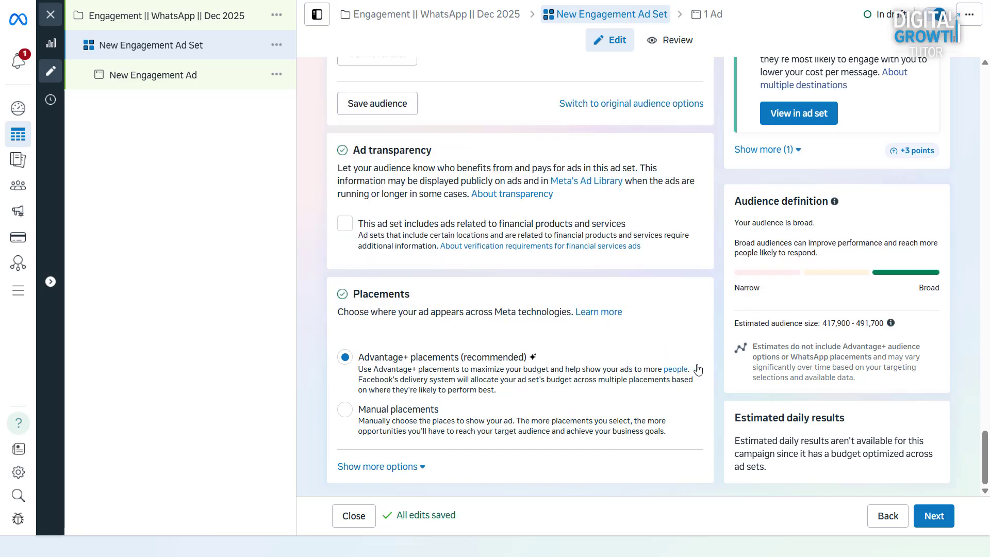
left_click(934, 517)
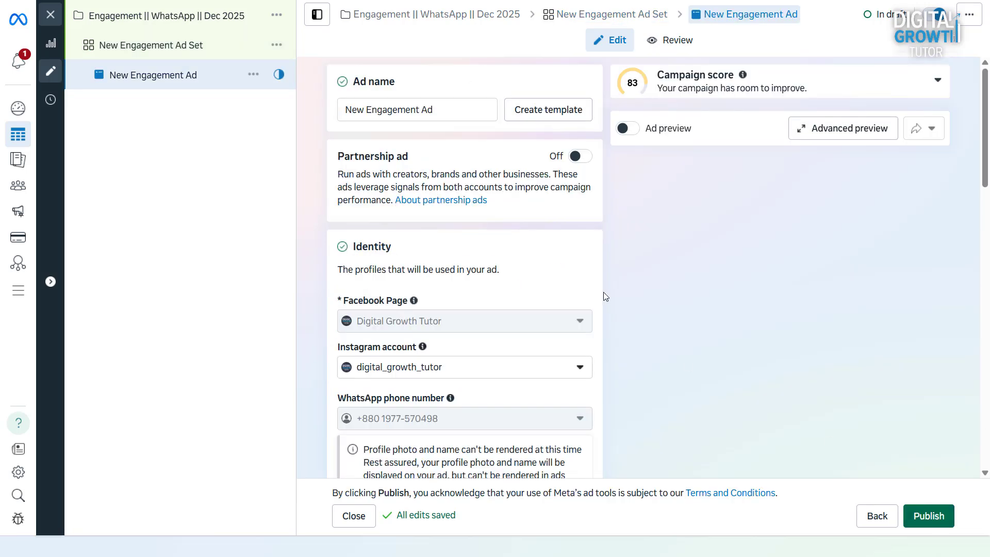
- Rename the ad to 'Image 1' and turn on the ad preview
double_click(459, 111)
key("ctrl+a")
type("Image")
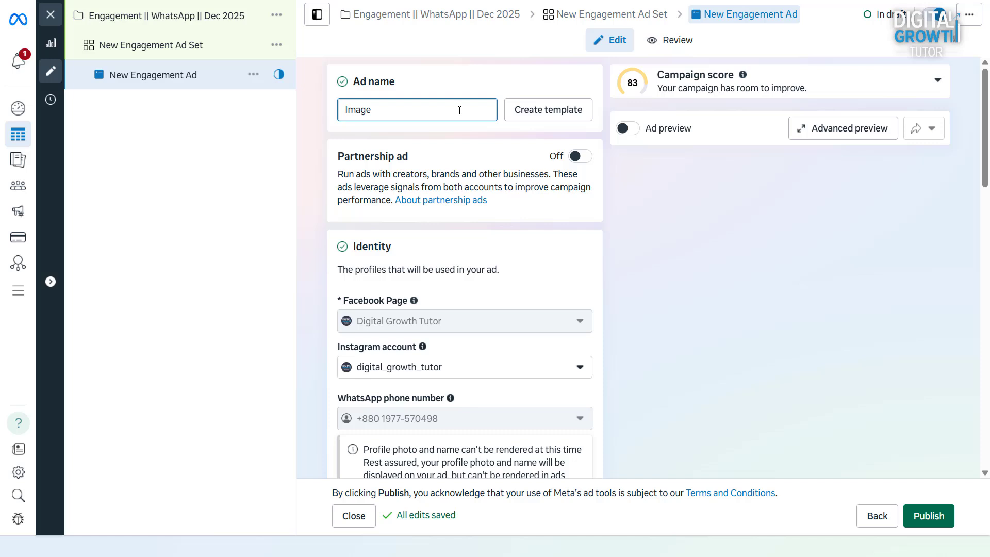
type(" 1")
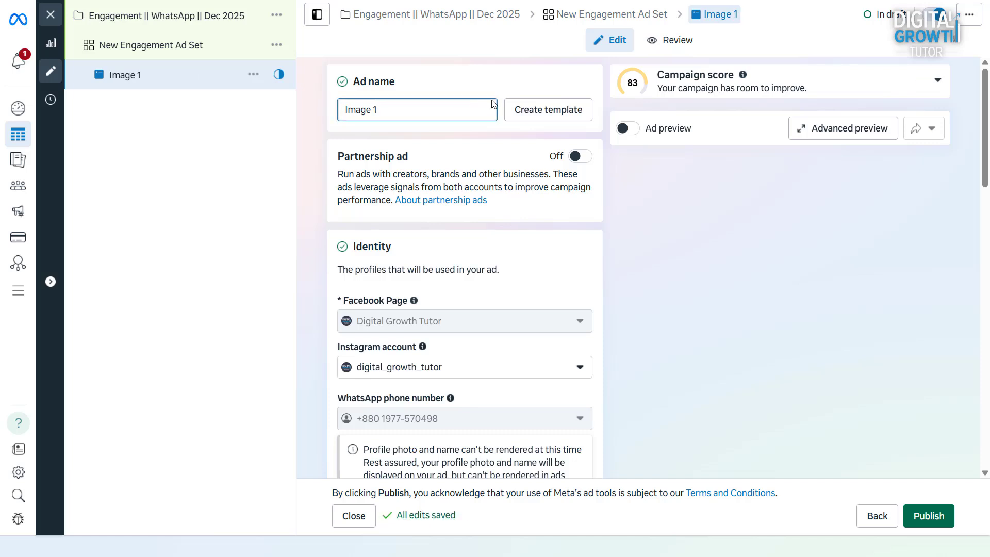
left_click(628, 129)
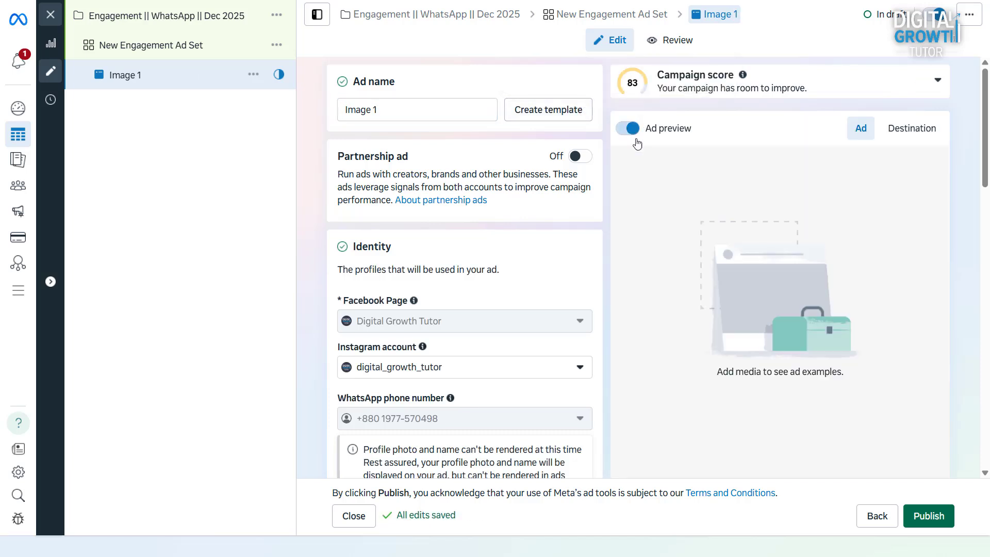
scroll(531, 228, "down", 2)
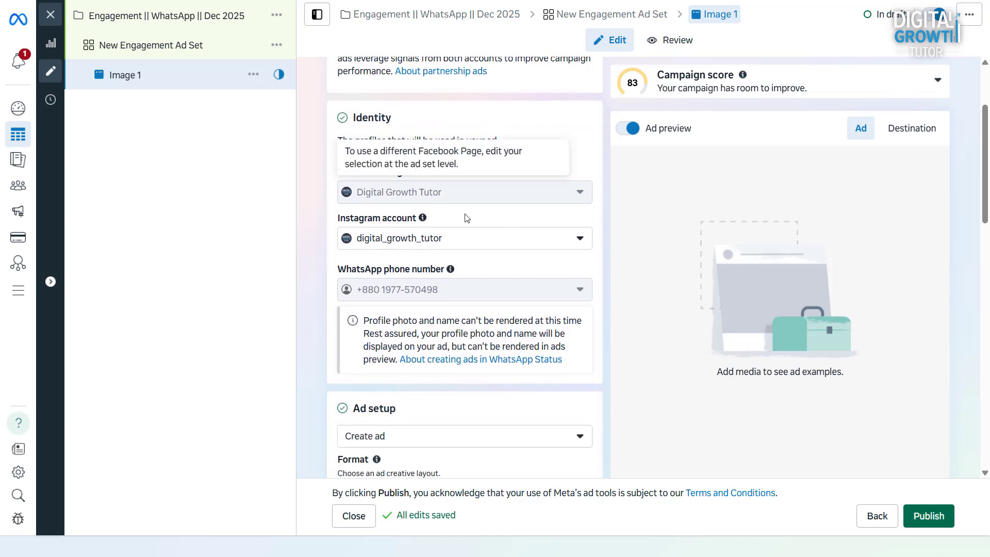
scroll(472, 232, "down", 1)
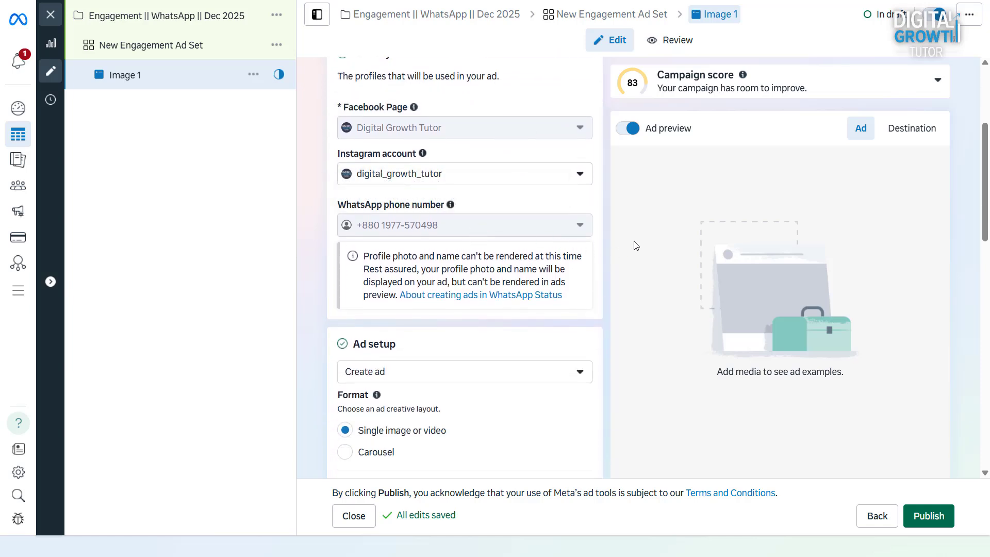
scroll(634, 245, "down", 1)
scroll(640, 242, "down", 1)
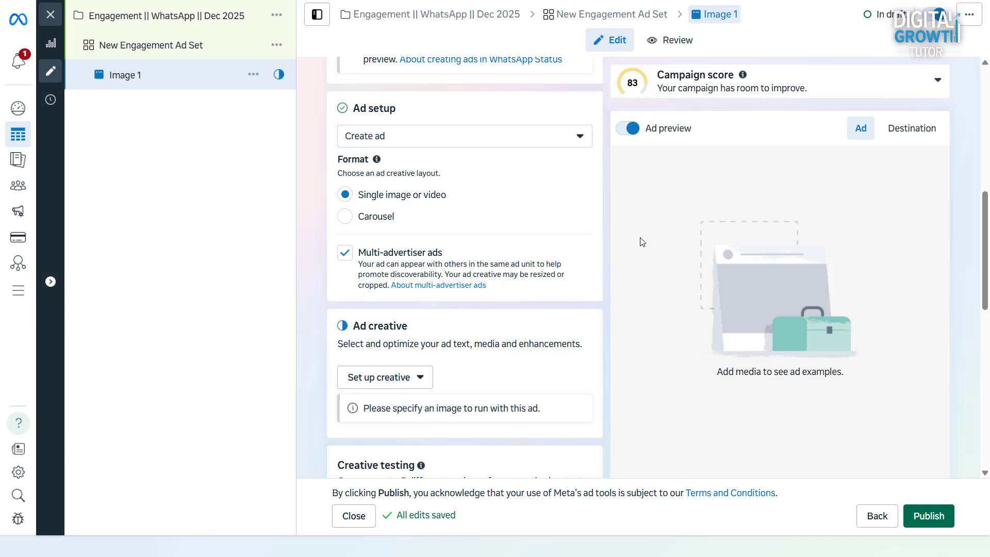
scroll(553, 182, "down", 1)
- Keep 'Create ad' as the ad setup and show the creative type choices
left_click(552, 127)
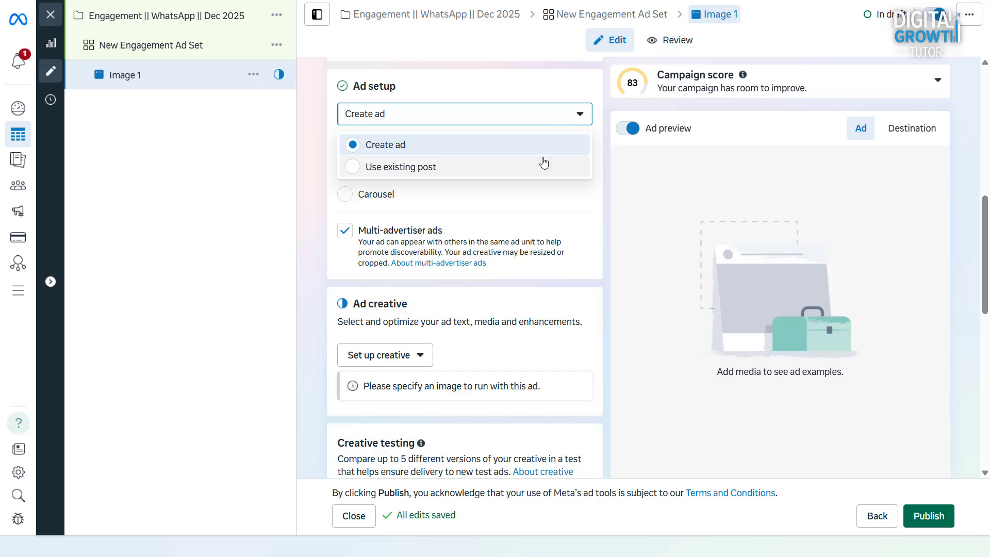
left_click(595, 183)
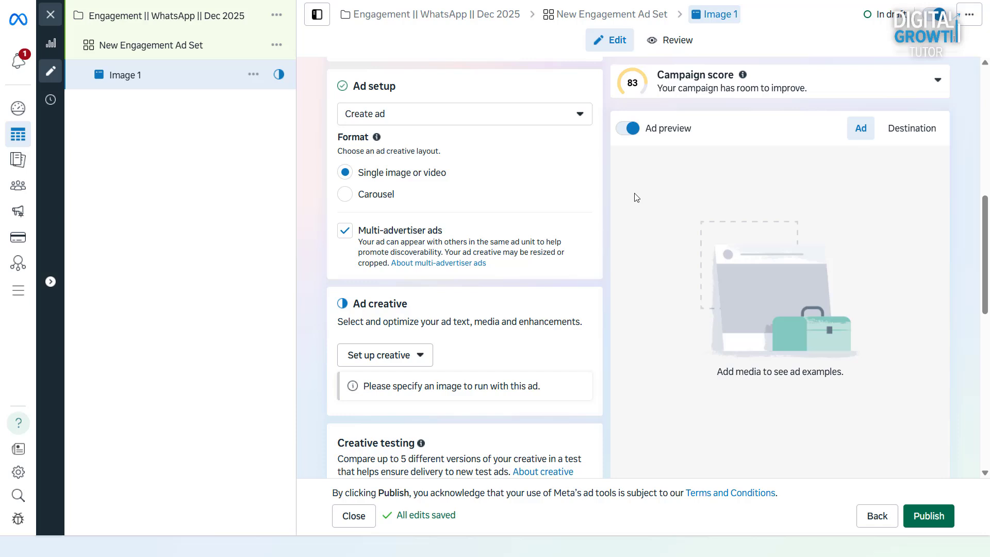
scroll(481, 333, "down", 2)
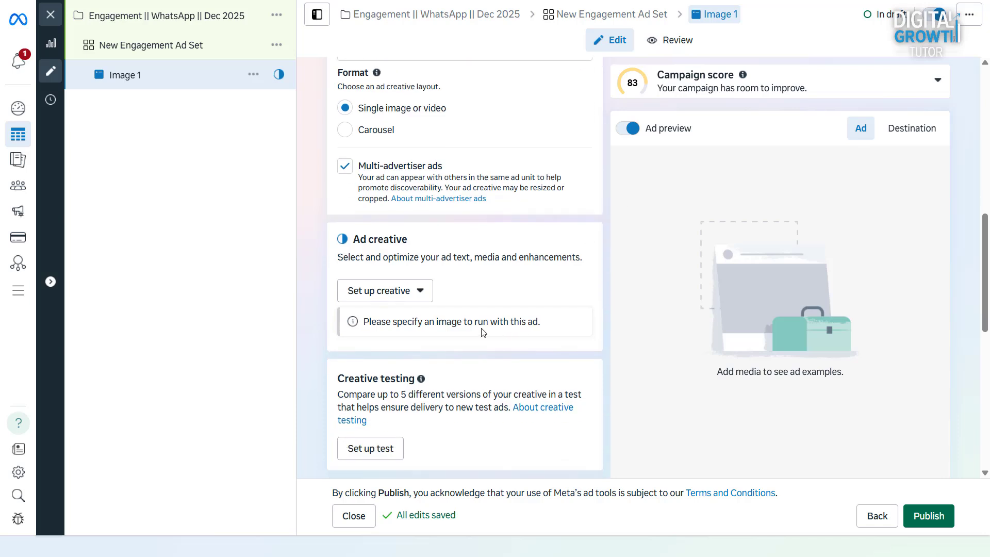
left_click(393, 300)
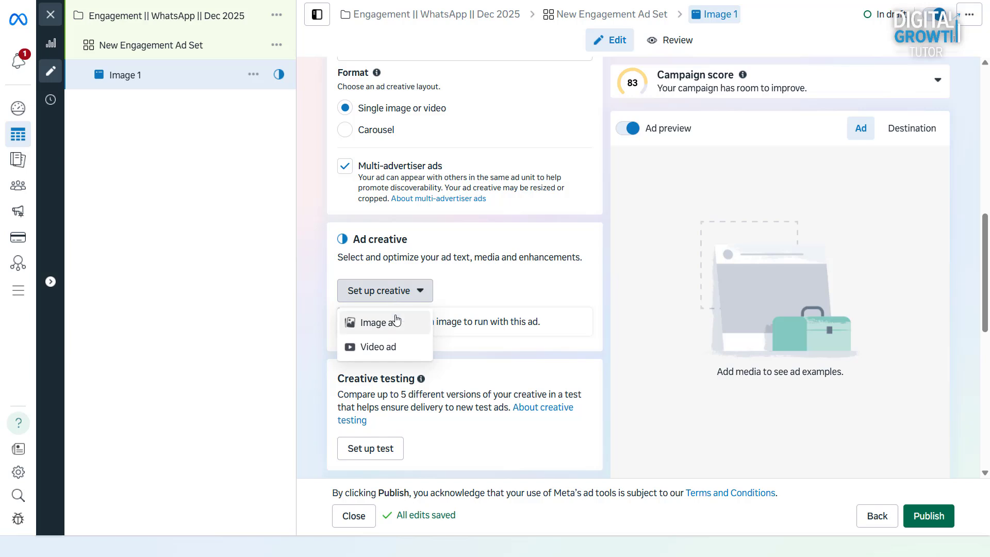
- Build an image ad from 3.jpg with Original crops for vertical and horizontal placements
left_click(395, 322)
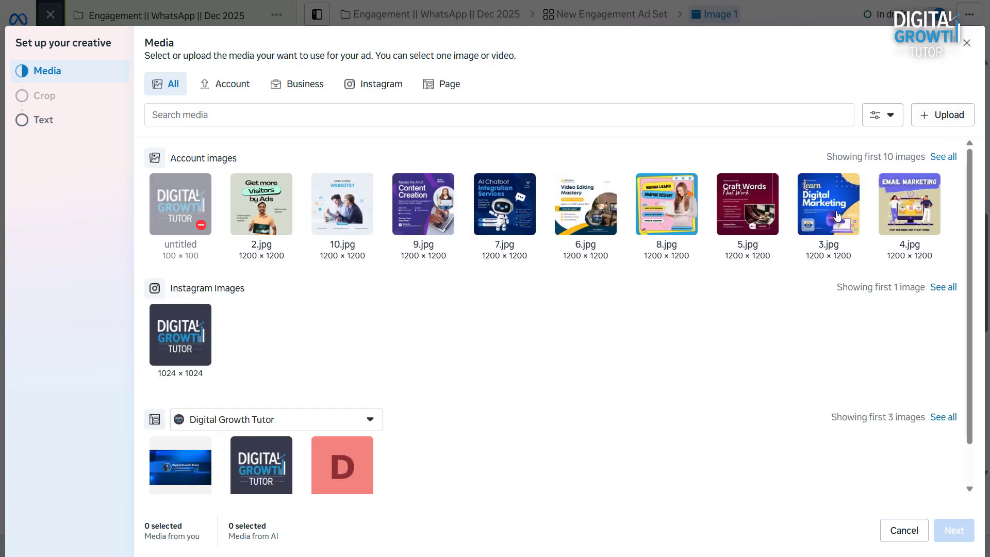
left_click(808, 224)
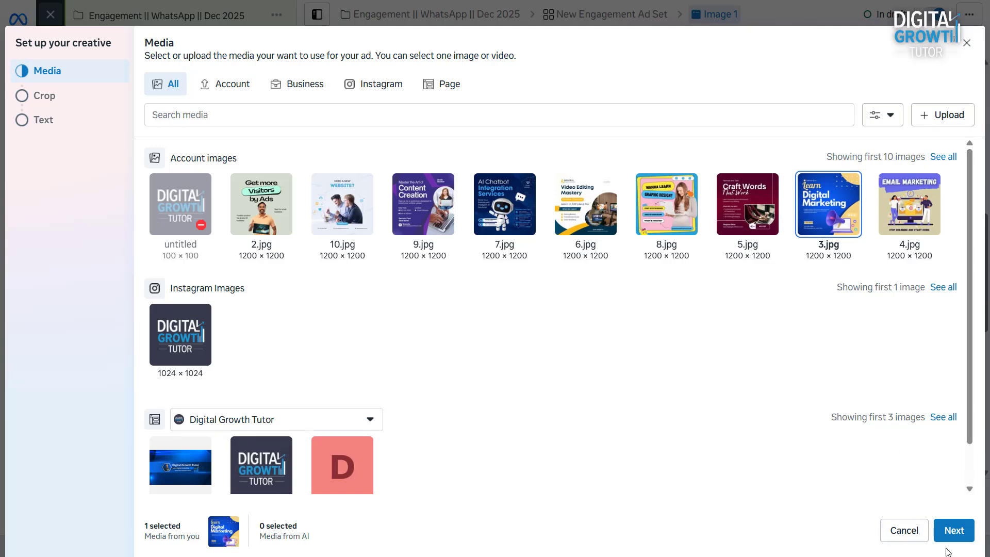
left_click(953, 530)
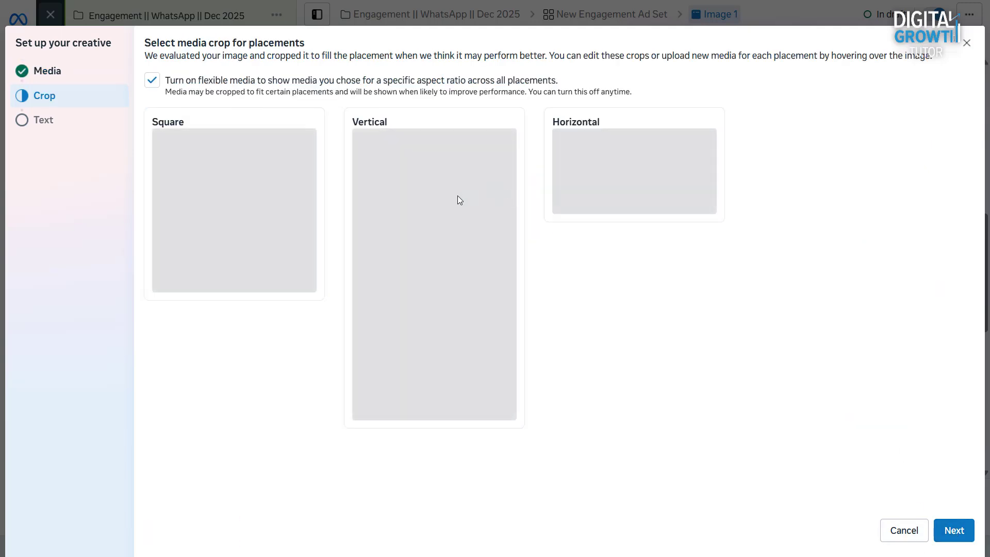
left_click(379, 140)
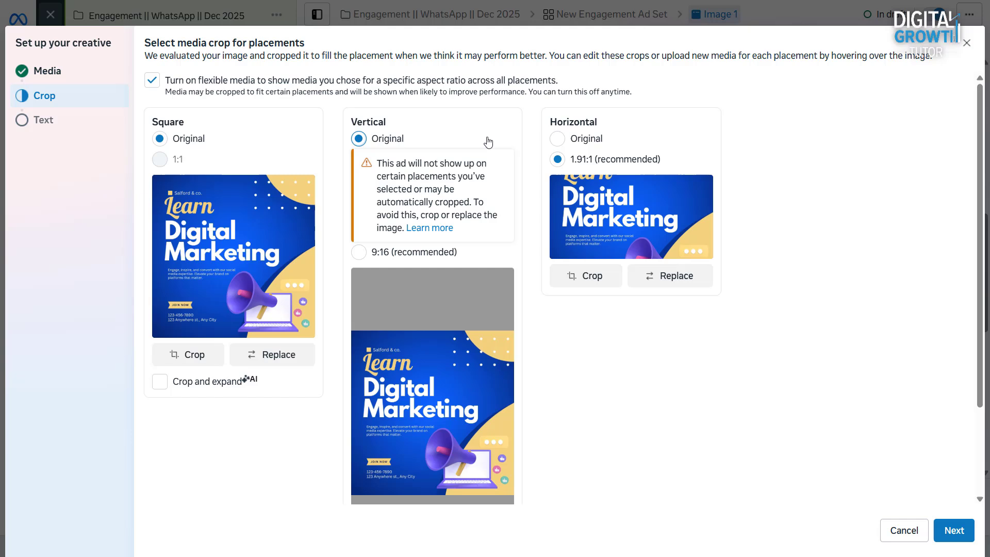
left_click(558, 140)
left_click(958, 532)
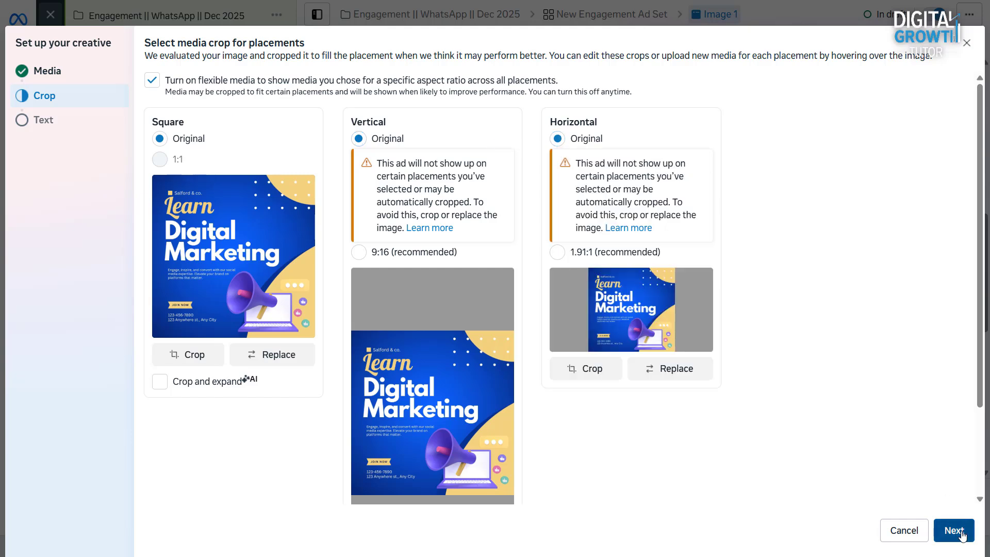
- Enter primary text and headline 'Learn Digital Marketing', keeping the Send WhatsApp message CTA
left_click(357, 116)
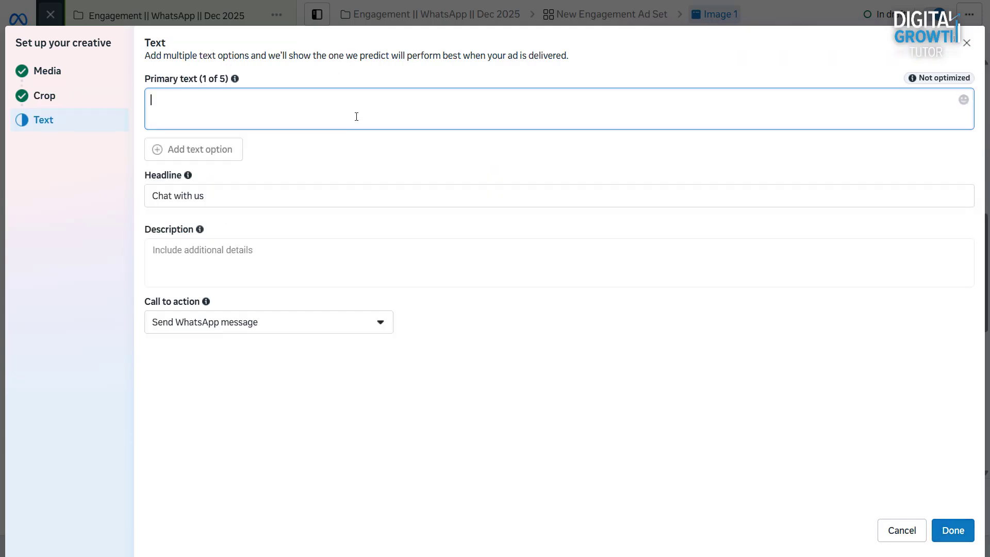
type("Primarytext")
key("Tab")
key("Tab")
type("Learn Di")
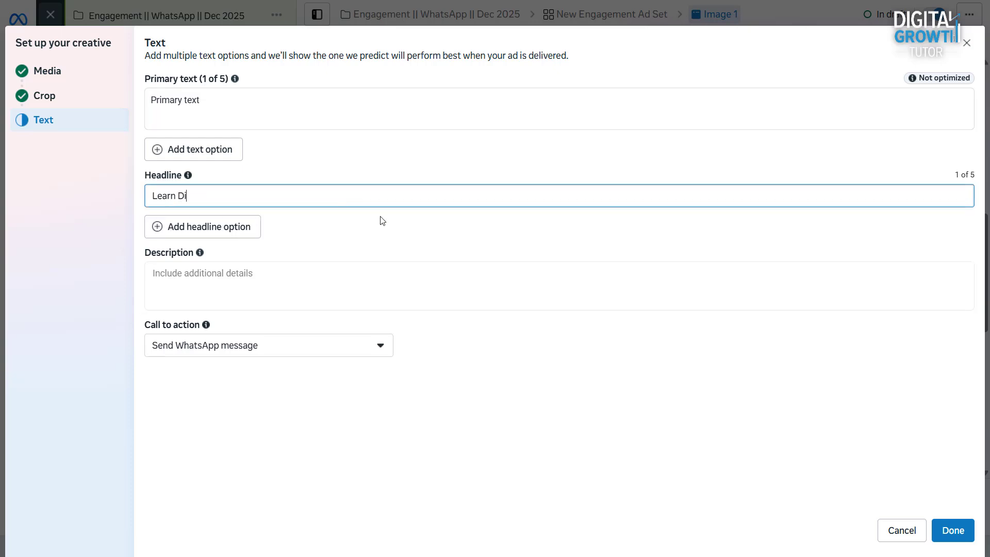
type("gital Marketing")
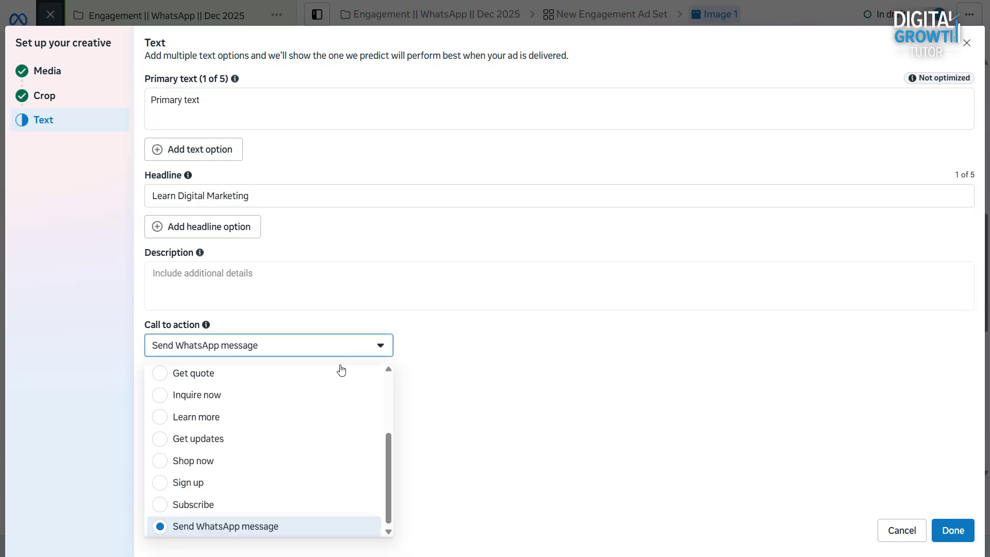
left_click(356, 350)
left_click(959, 535)
left_click(959, 531)
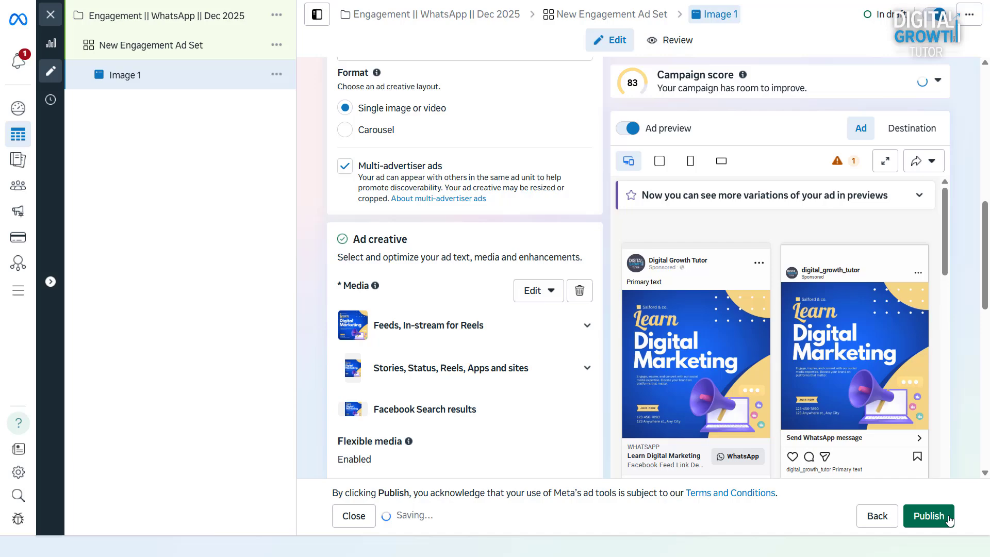
scroll(589, 317, "down", 2)
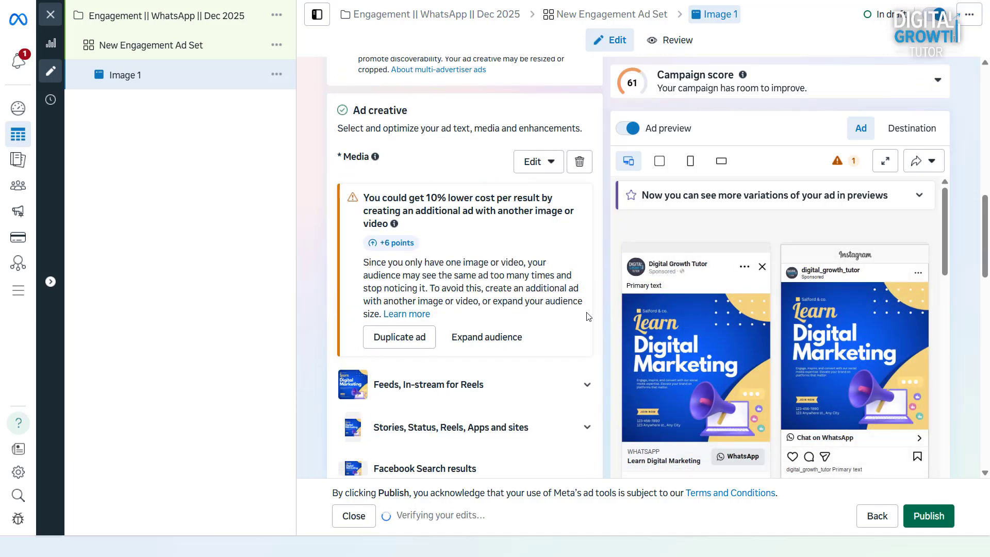
scroll(635, 305, "down", 2)
scroll(568, 350, "down", 2)
scroll(569, 349, "down", 3)
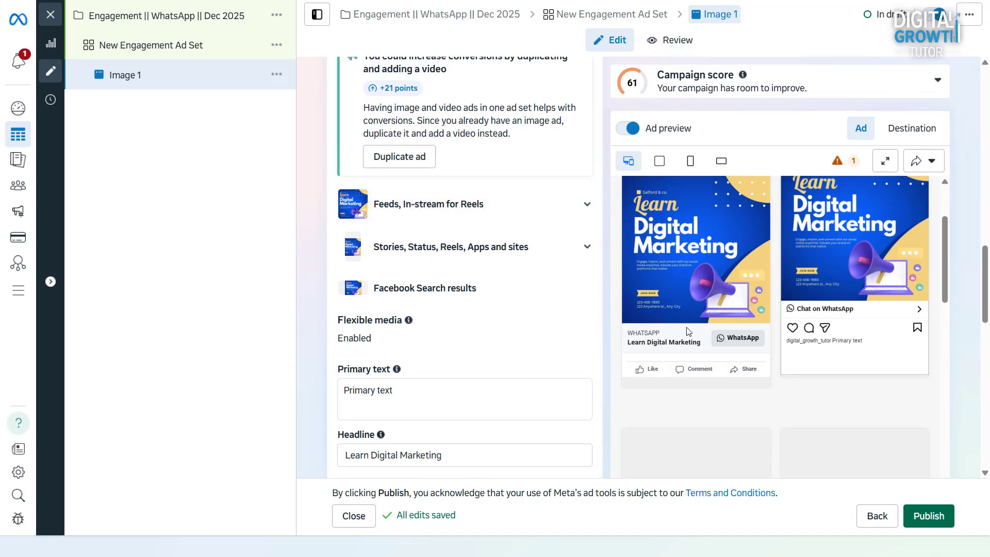
scroll(572, 347, "down", 3)
scroll(585, 341, "down", 5)
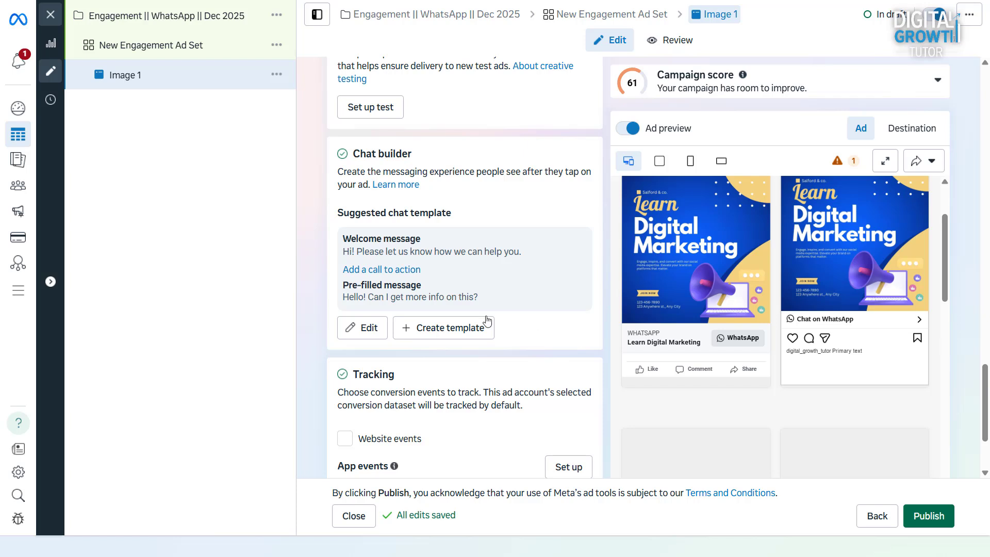
- Start editing the suggested WhatsApp chat template's welcome and pre-filled messages
left_click(368, 326)
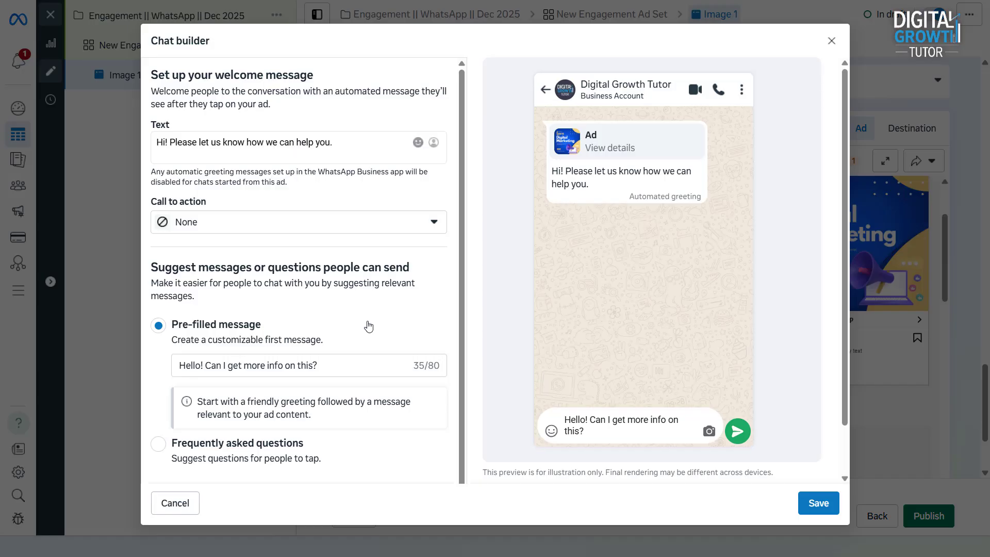
- Add a Call now call-to-action to the welcome message
left_click(400, 224)
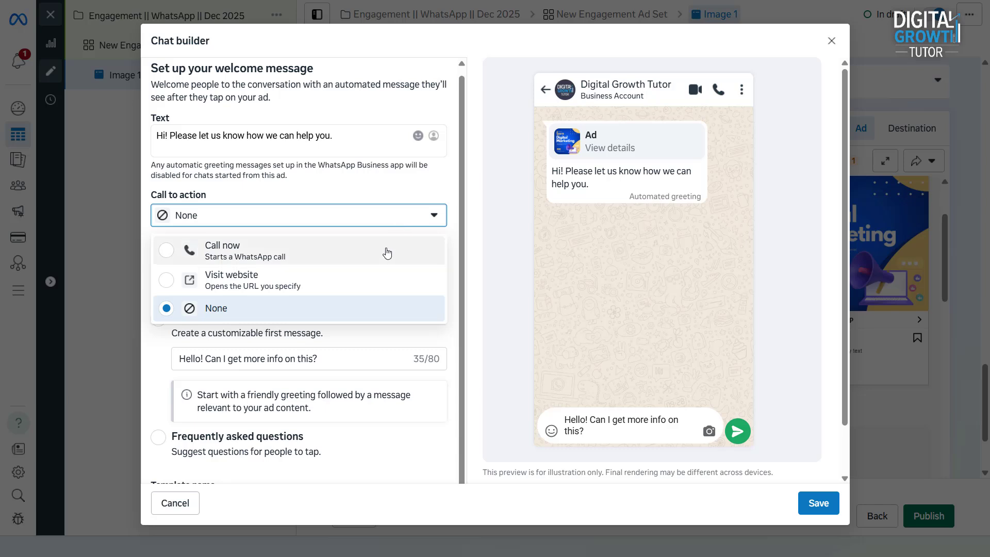
left_click(387, 253)
left_click(387, 254)
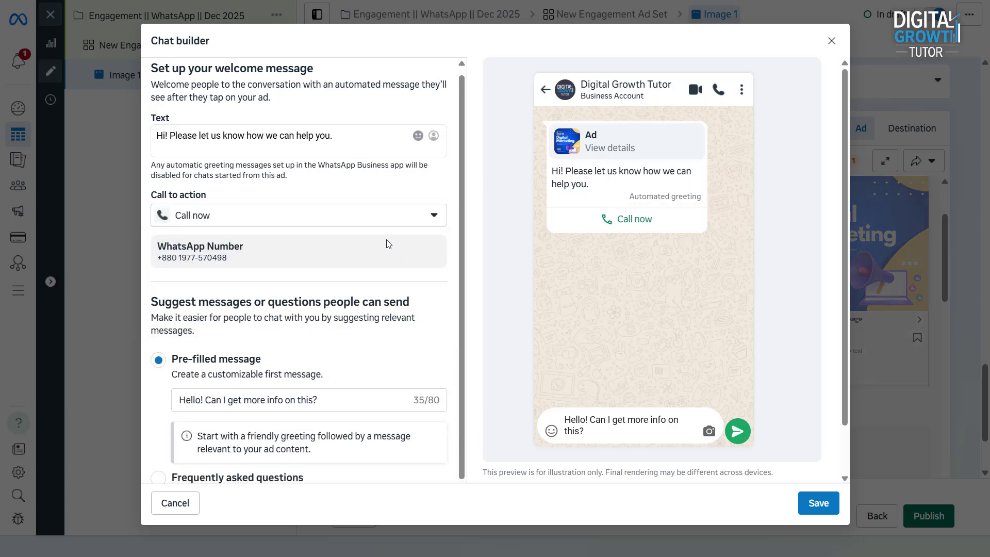
scroll(371, 336, "down", 1)
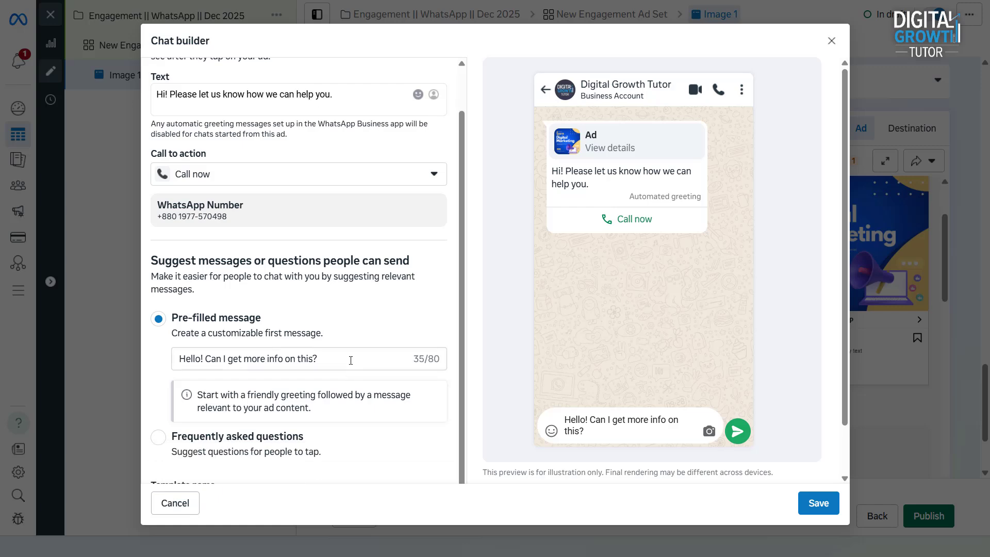
scroll(350, 361, "down", 1)
- Switch to frequently asked questions, adding Question 2 and answers for Questions 1 and 2
left_click(159, 381)
scroll(250, 353, "down", 2)
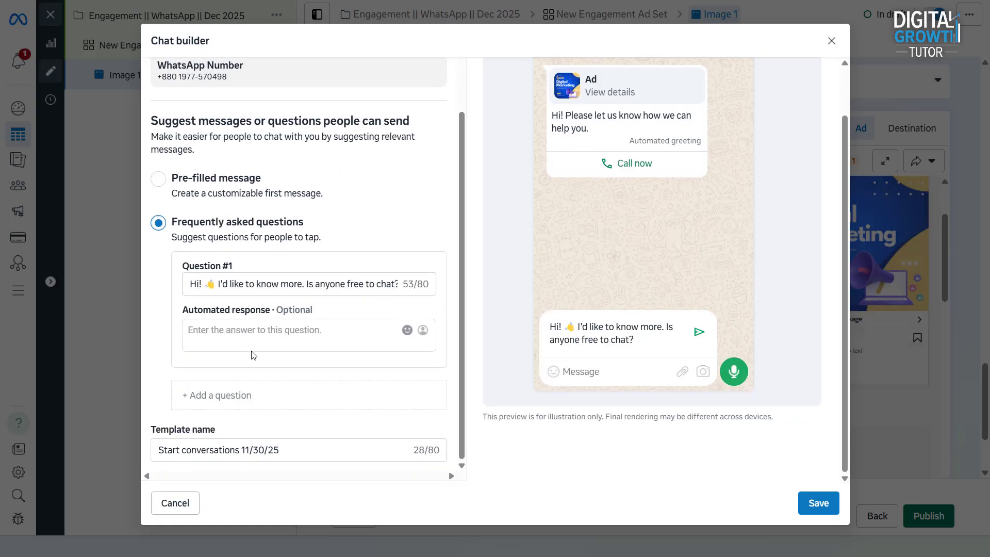
left_click(243, 395)
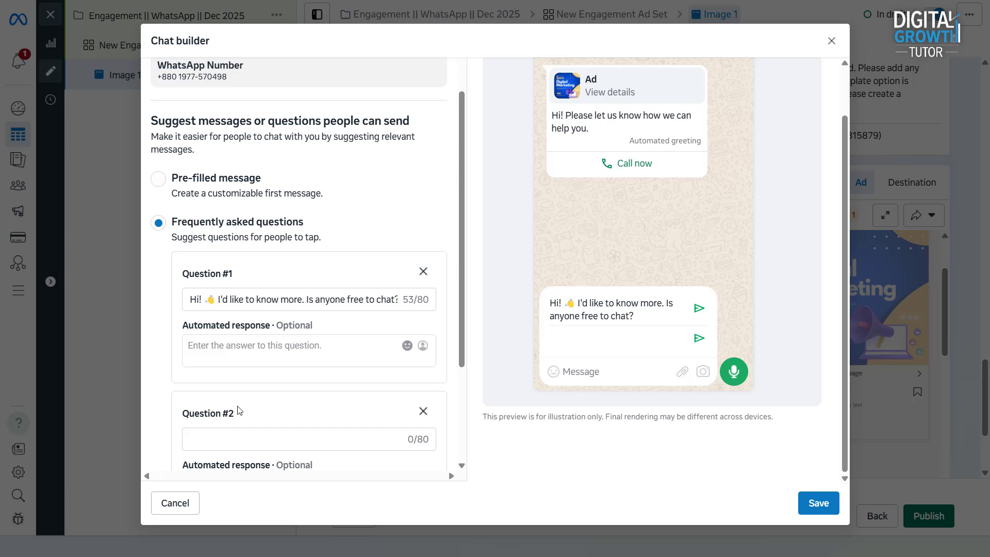
scroll(236, 407, "down", 1)
left_click(233, 384)
type("Question")
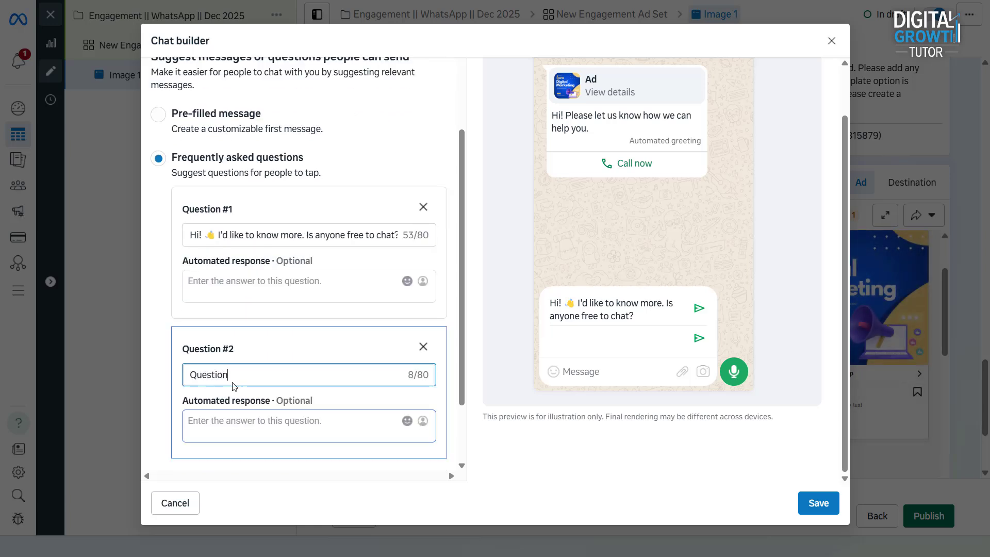
type(" 2")
left_click(271, 427)
type("An")
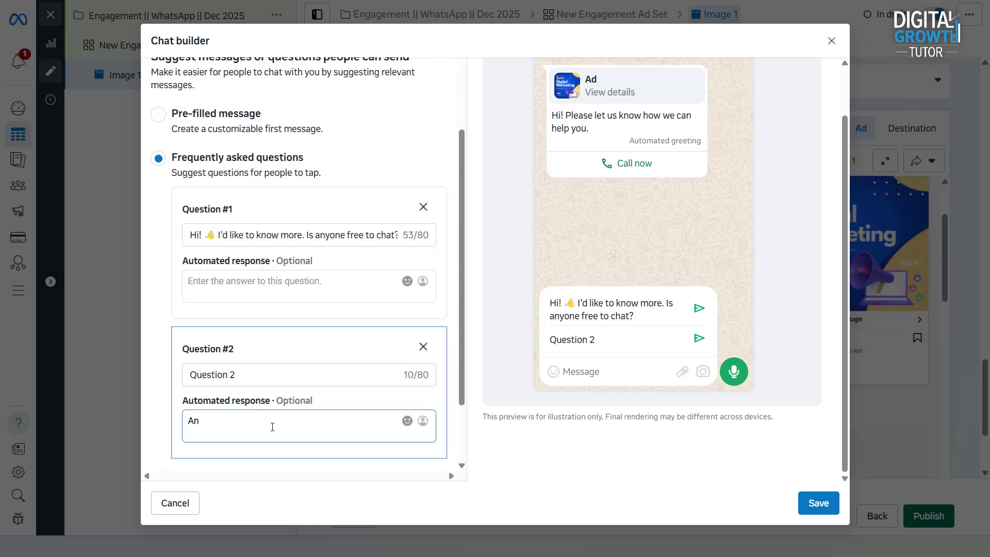
type("swer 2")
left_click(253, 285)
type("Answer")
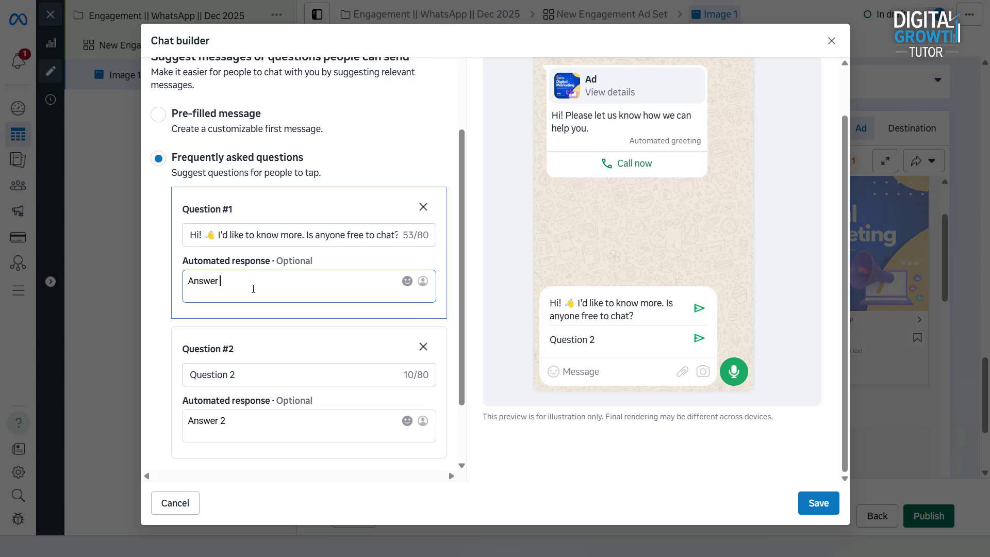
type(" 1")
scroll(322, 451, "down", 2)
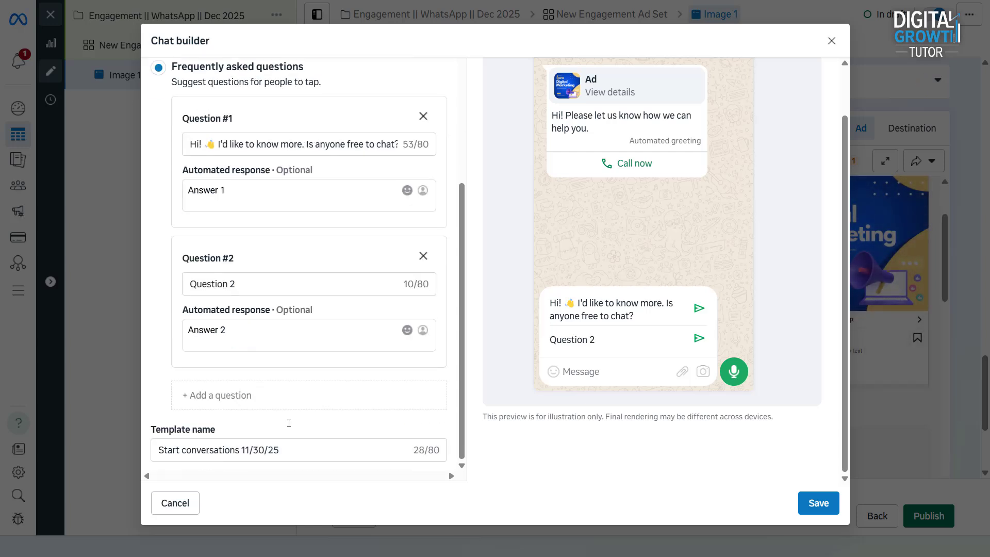
- Add Question 3 with its answer, remove the empty fourth question, and save the template
left_click(255, 398)
type("Question 3")
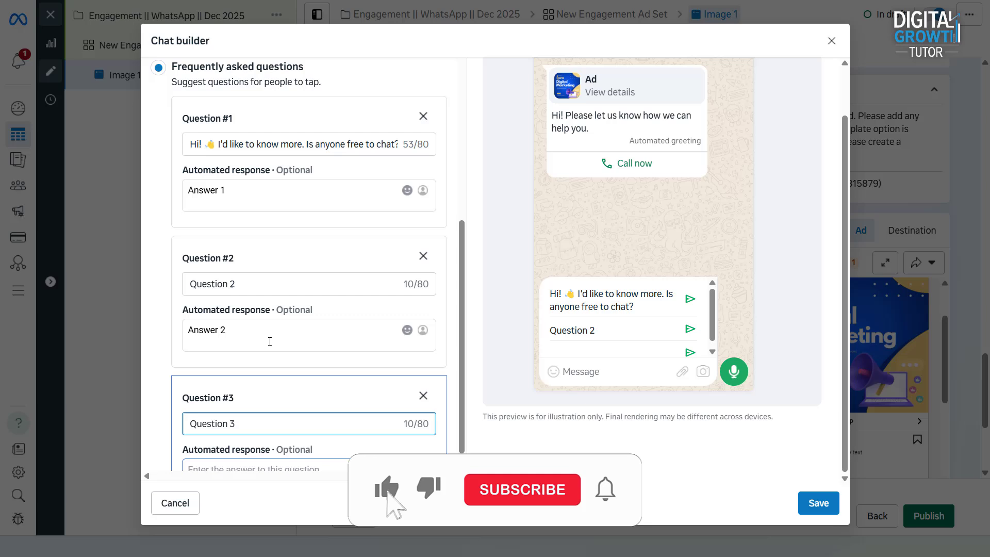
scroll(247, 345, "down", 2)
left_click(236, 345)
type("Answer 3")
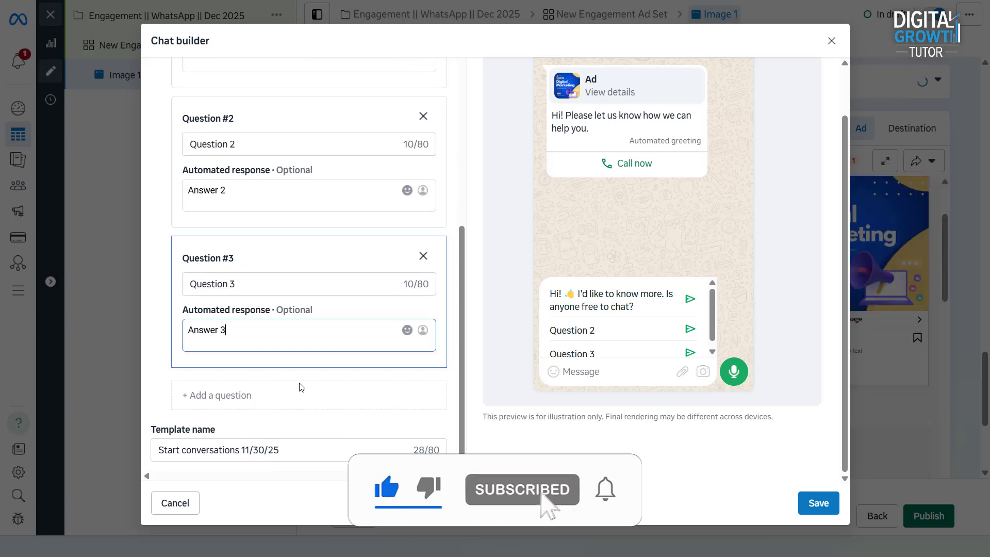
left_click(299, 393)
scroll(317, 387, "down", 1)
left_click(422, 329)
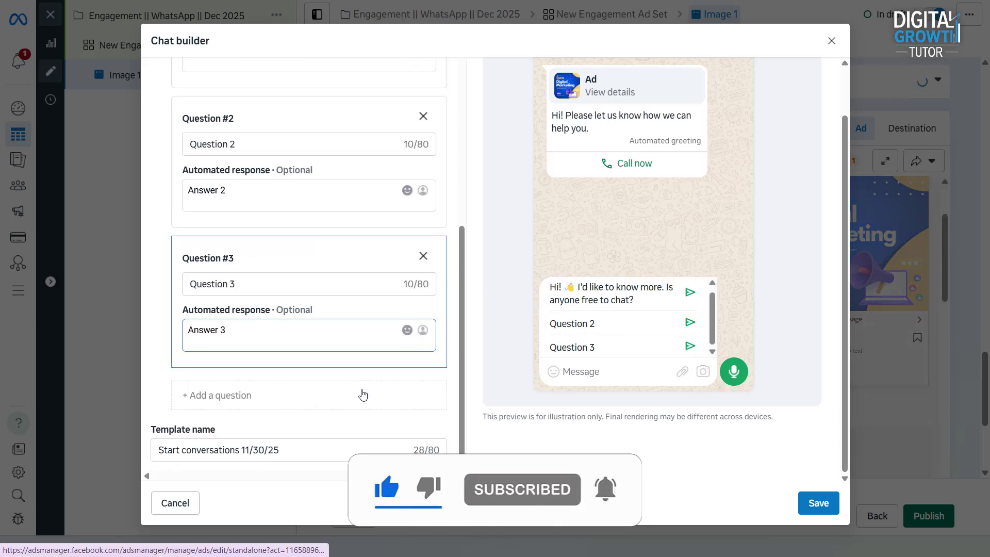
scroll(730, 308, "up", 2)
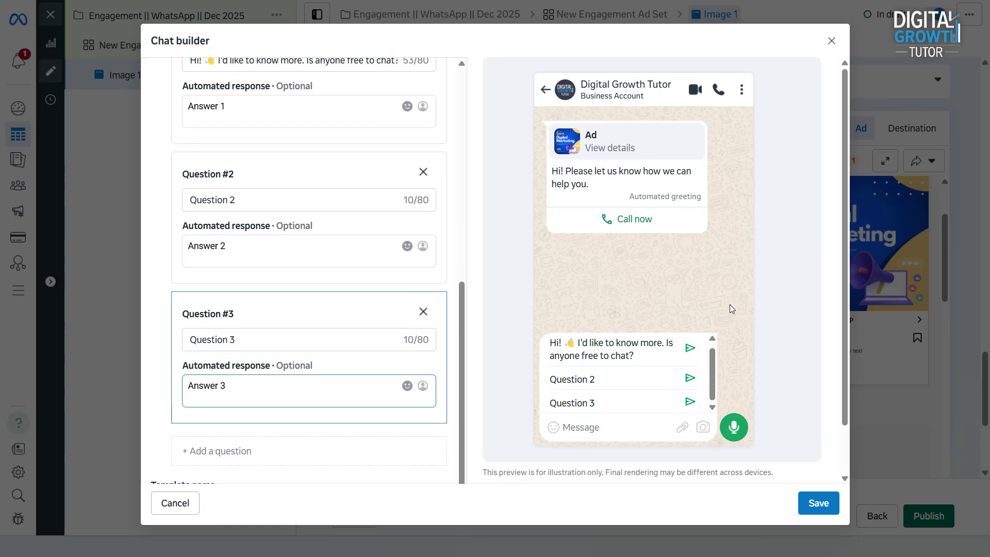
left_click(814, 505)
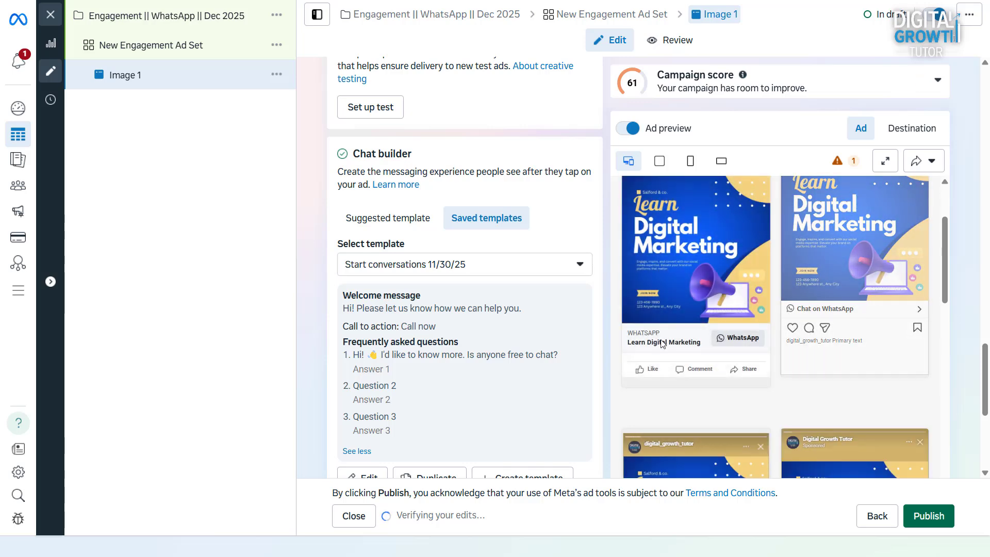
scroll(661, 344, "down", 1)
scroll(540, 328, "down", 2)
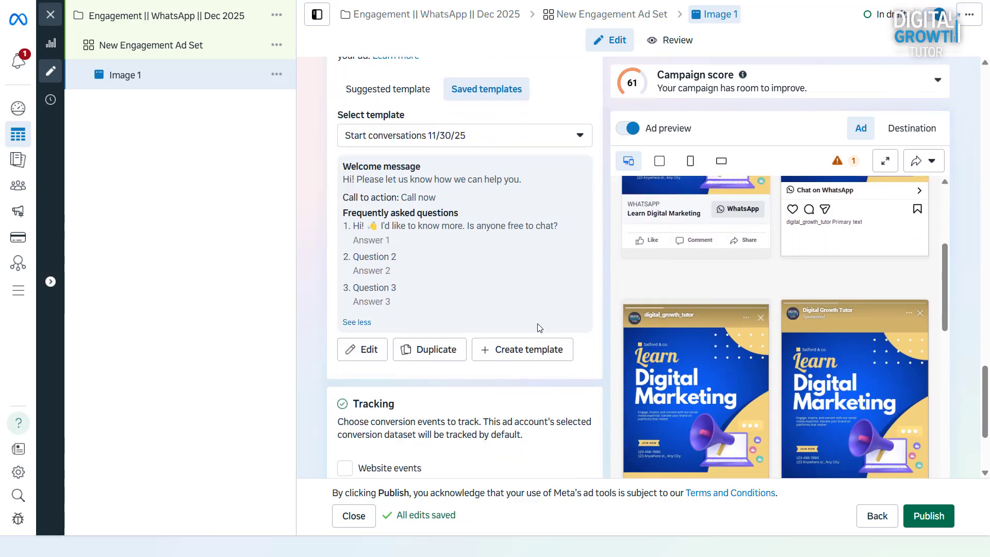
scroll(540, 328, "down", 2)
scroll(540, 329, "down", 1)
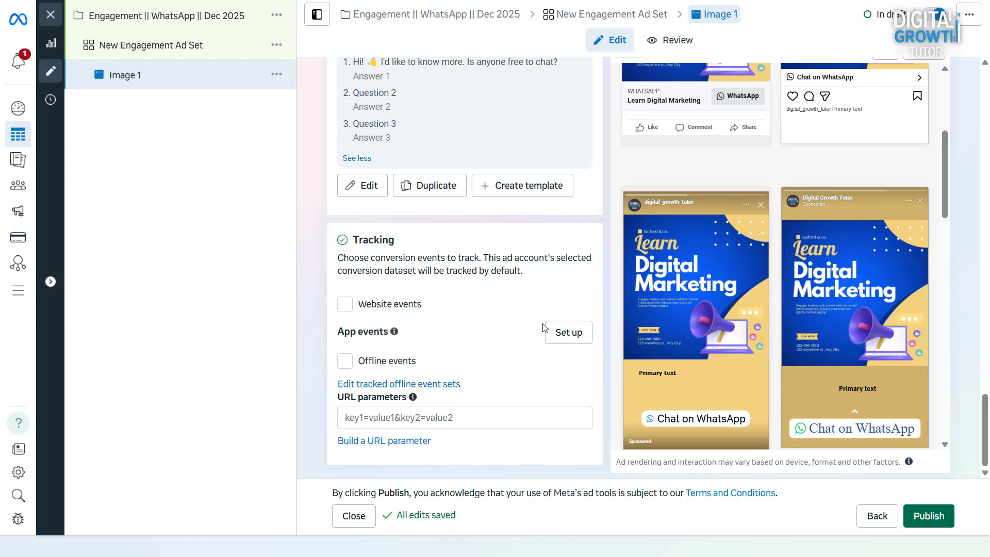